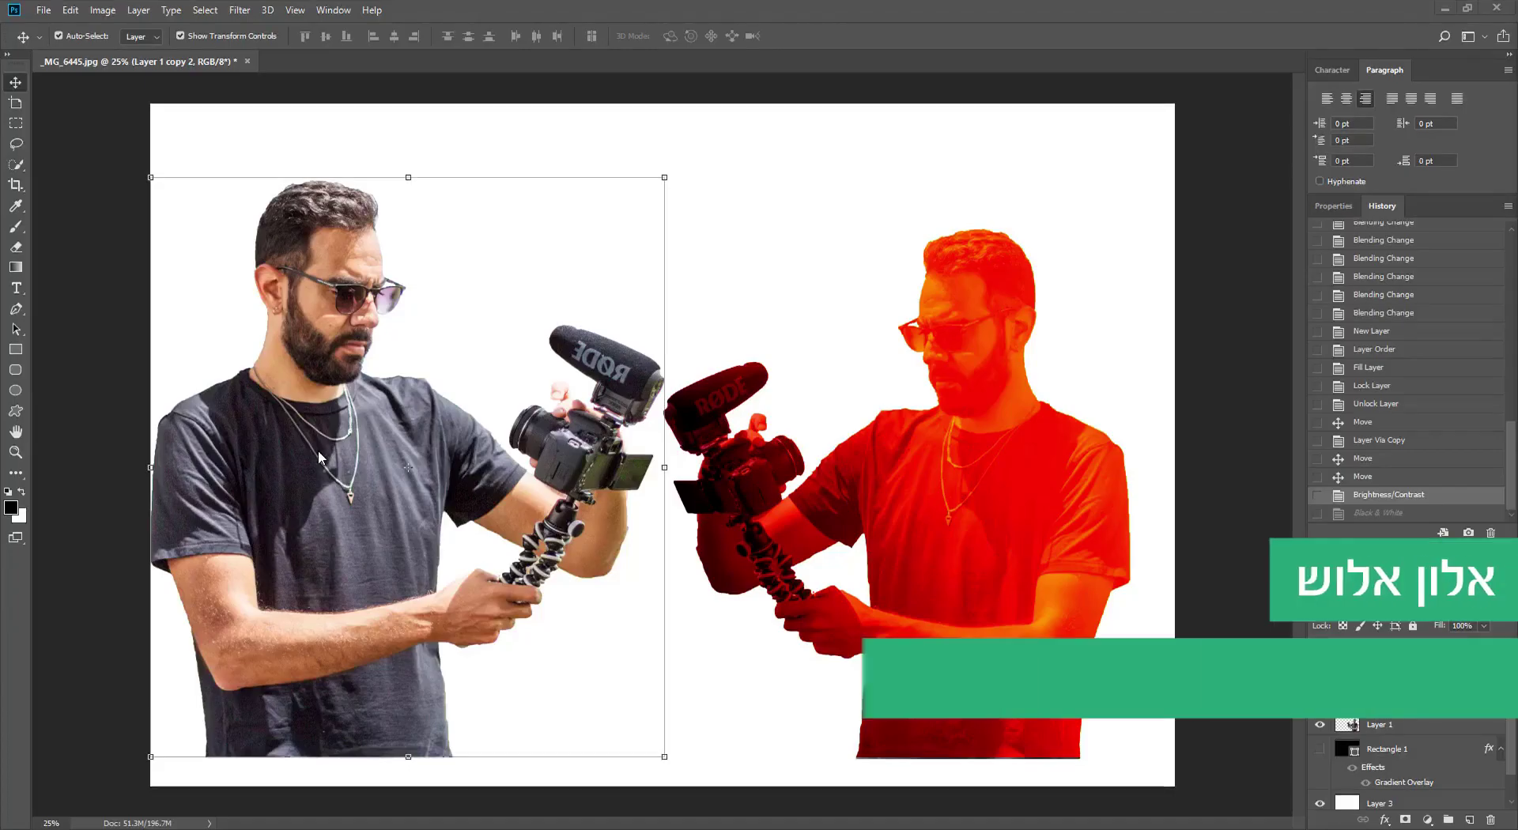
- Browse Image > Adjustments to find Brightness/Contrast for the left man's photo
{"action": "left_click", "coordinate": [102, 11]}
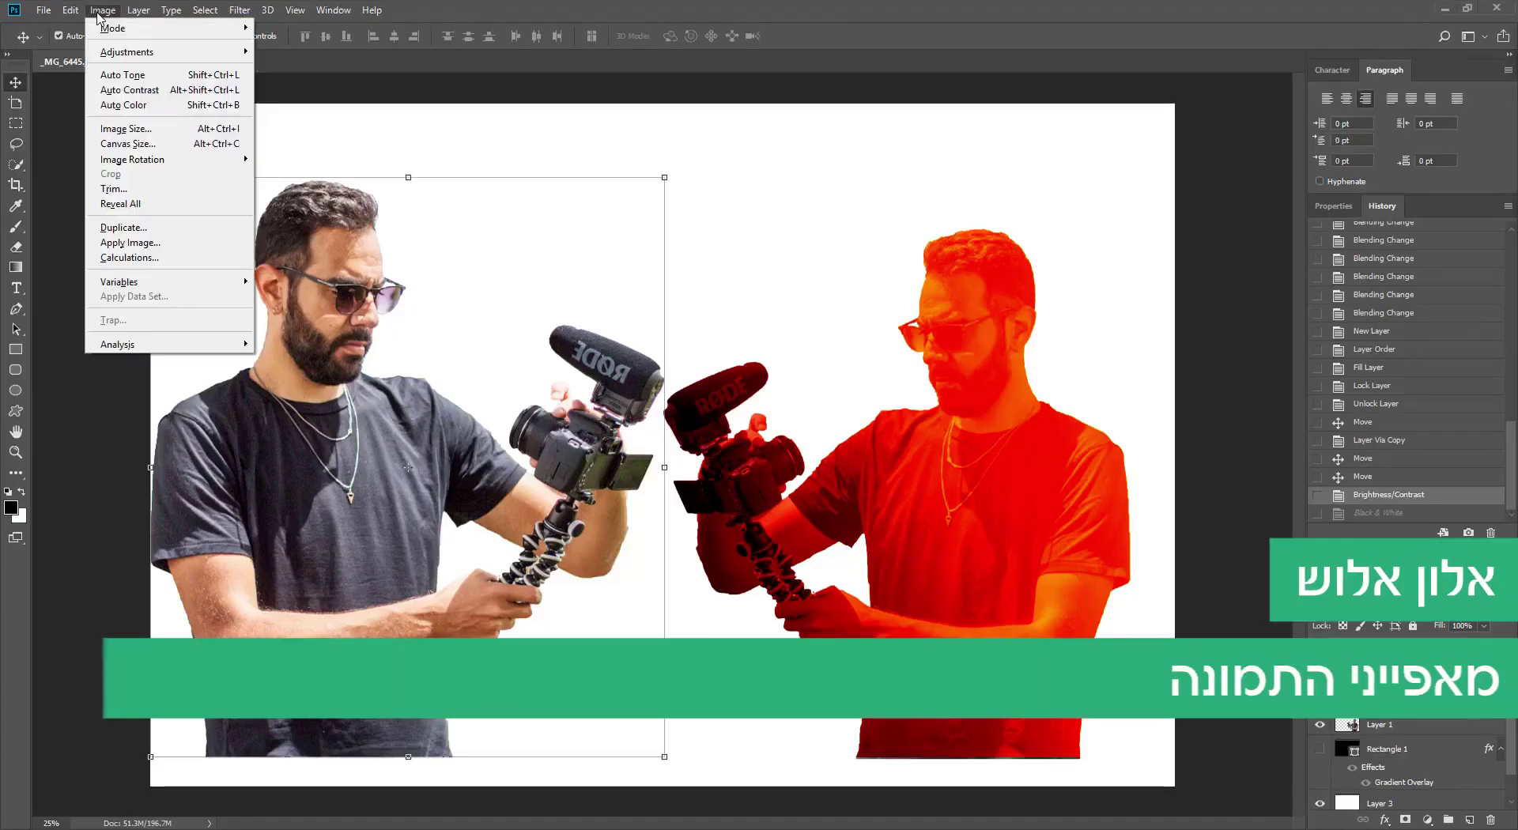
{"action": "left_click", "coordinate": [353, 384]}
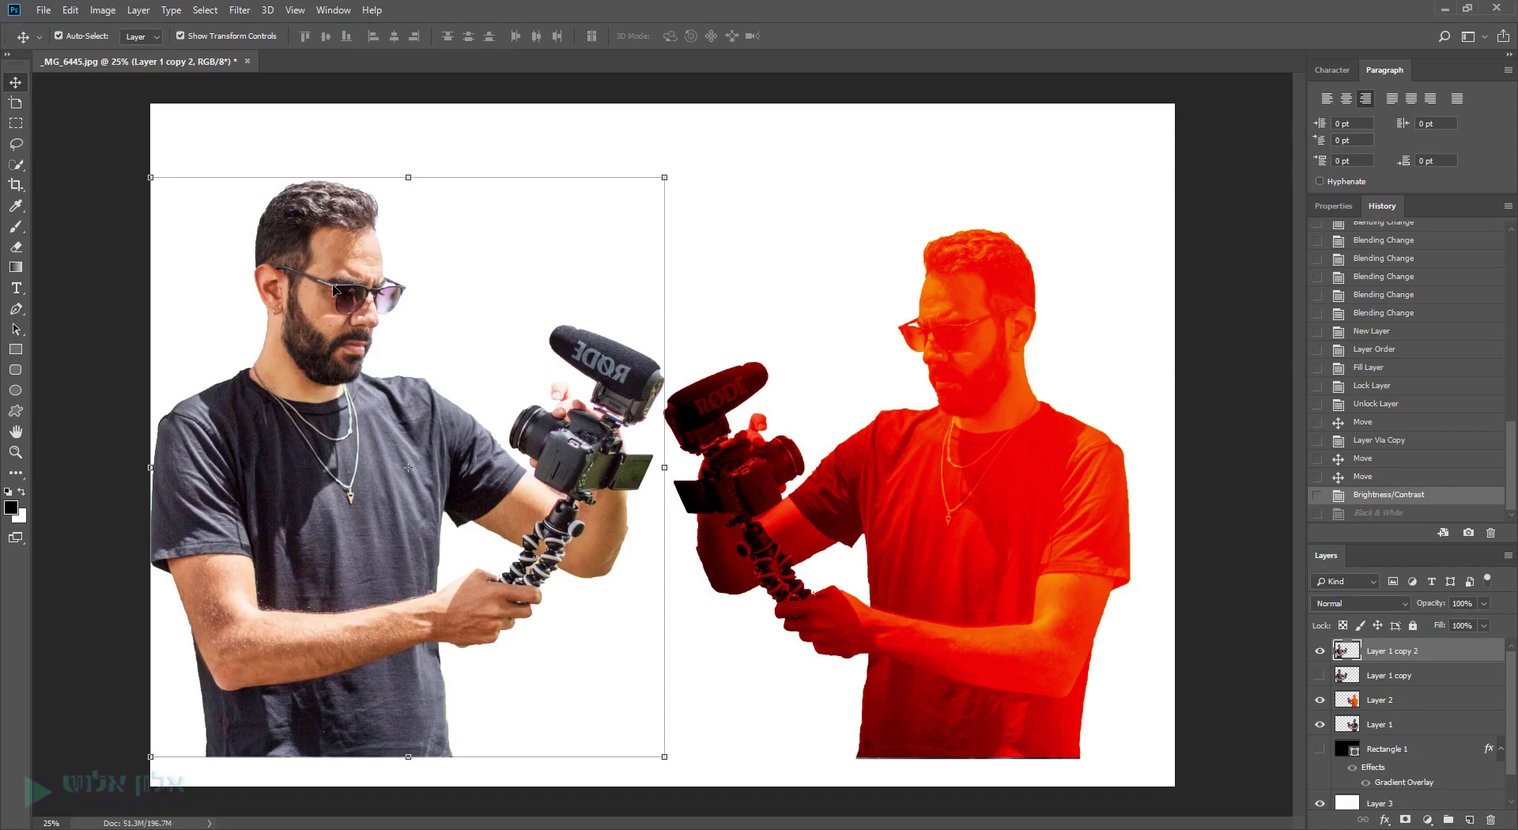
{"action": "left_click", "coordinate": [103, 10]}
{"action": "mouse_move", "coordinate": [126, 51]}
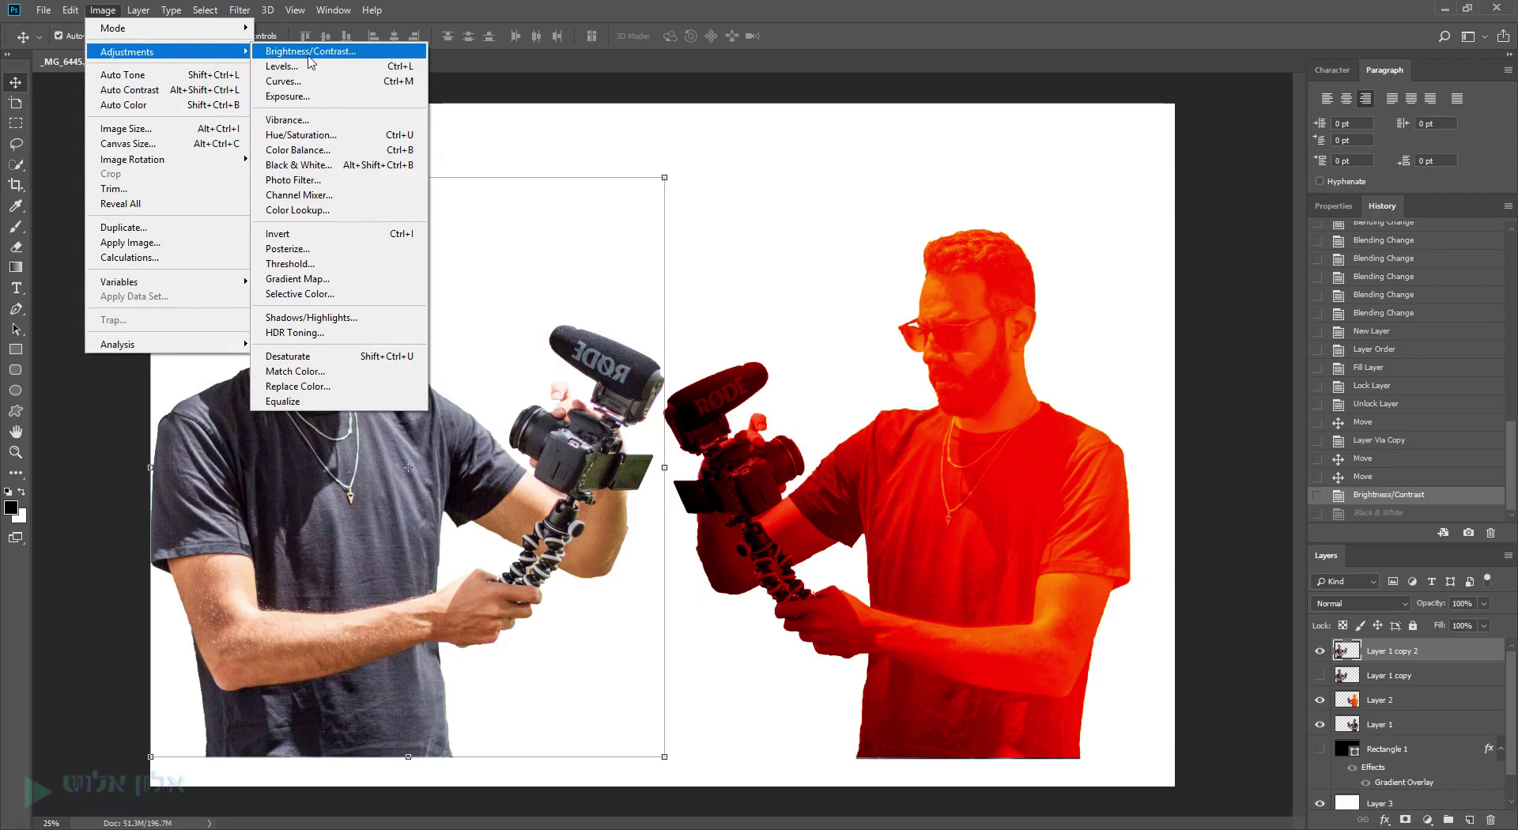
- Apply Brightness/Contrast to the left man with brightness 2 and contrast 43
{"action": "left_click", "coordinate": [310, 54]}
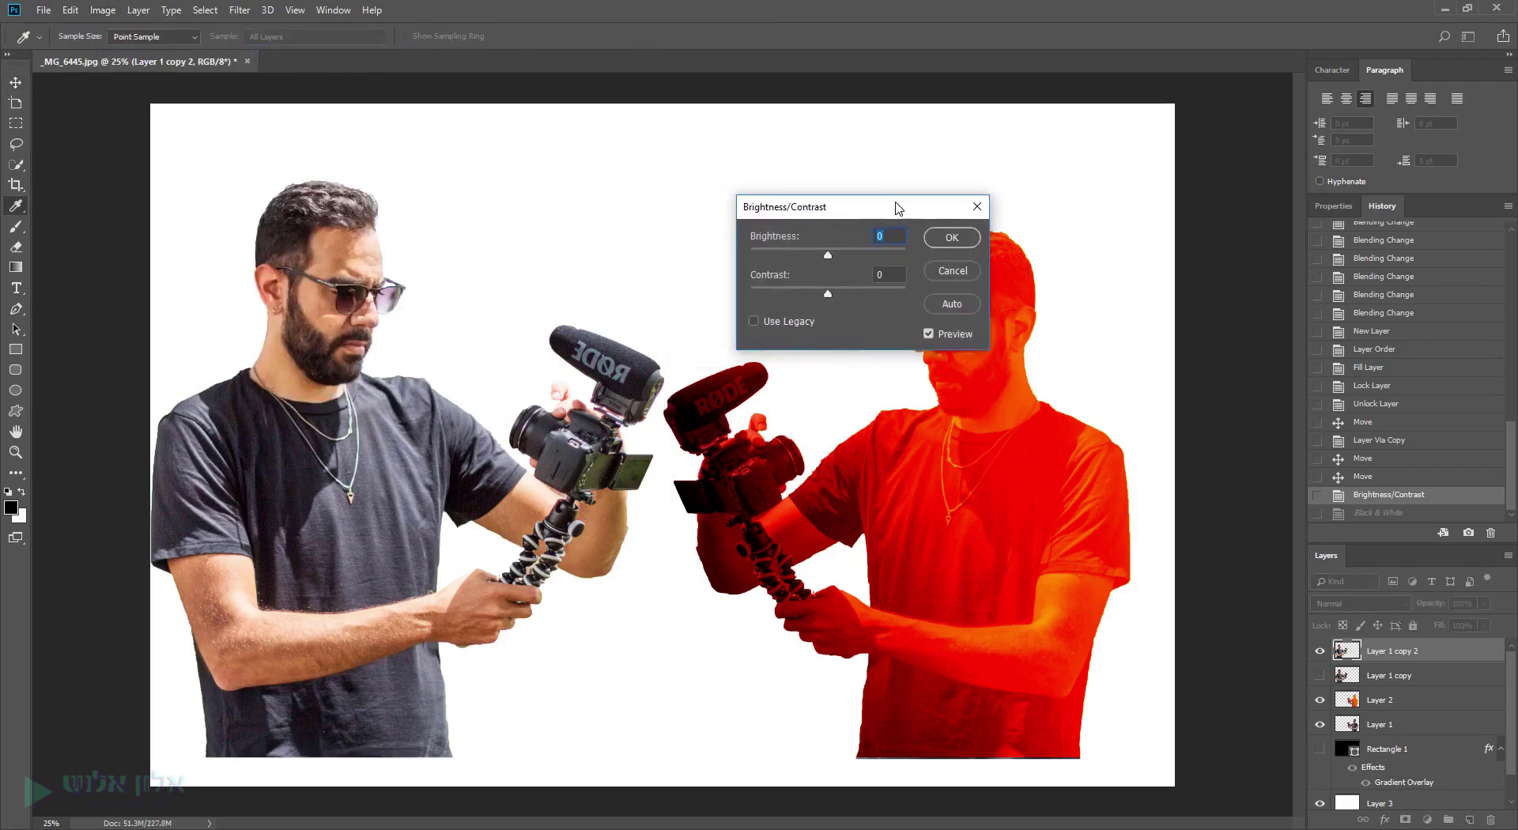
{"action": "mouse_move", "coordinate": [828, 256]}
{"action": "left_mouse_down"}
{"action": "mouse_move", "coordinate": [775, 253]}
{"action": "mouse_move", "coordinate": [866, 255]}
{"action": "mouse_move", "coordinate": [766, 295]}
{"action": "mouse_move", "coordinate": [855, 294]}
{"action": "mouse_move", "coordinate": [828, 254]}
{"action": "left_mouse_up"}
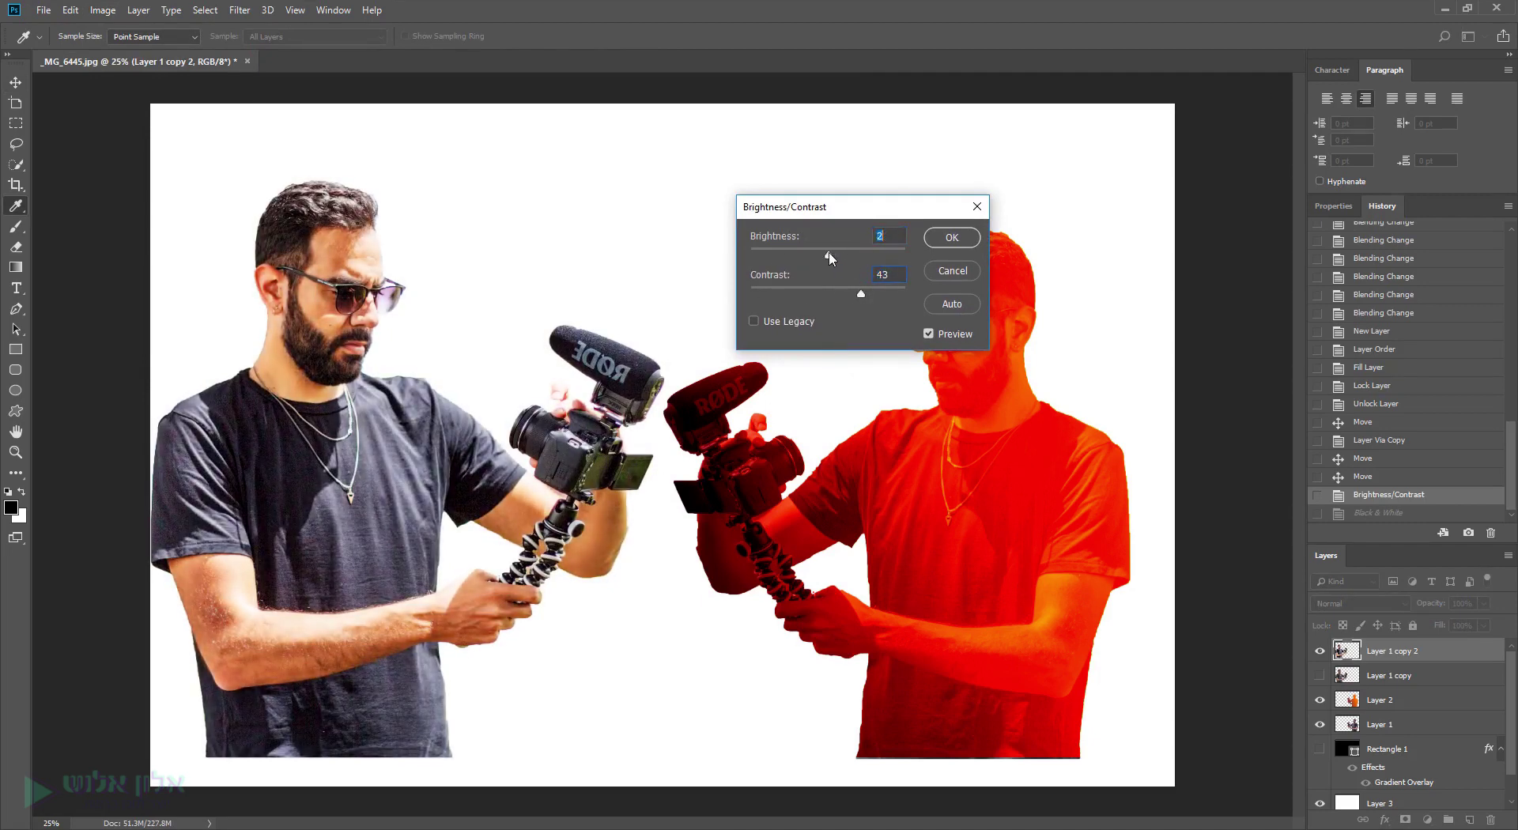
{"action": "left_click", "coordinate": [952, 238]}
- Set Levels input values on the left man's photo to 46, 1.27 and 255
{"action": "key", "text": "v"}
{"action": "left_click", "coordinate": [103, 10]}
{"action": "mouse_move", "coordinate": [126, 53]}
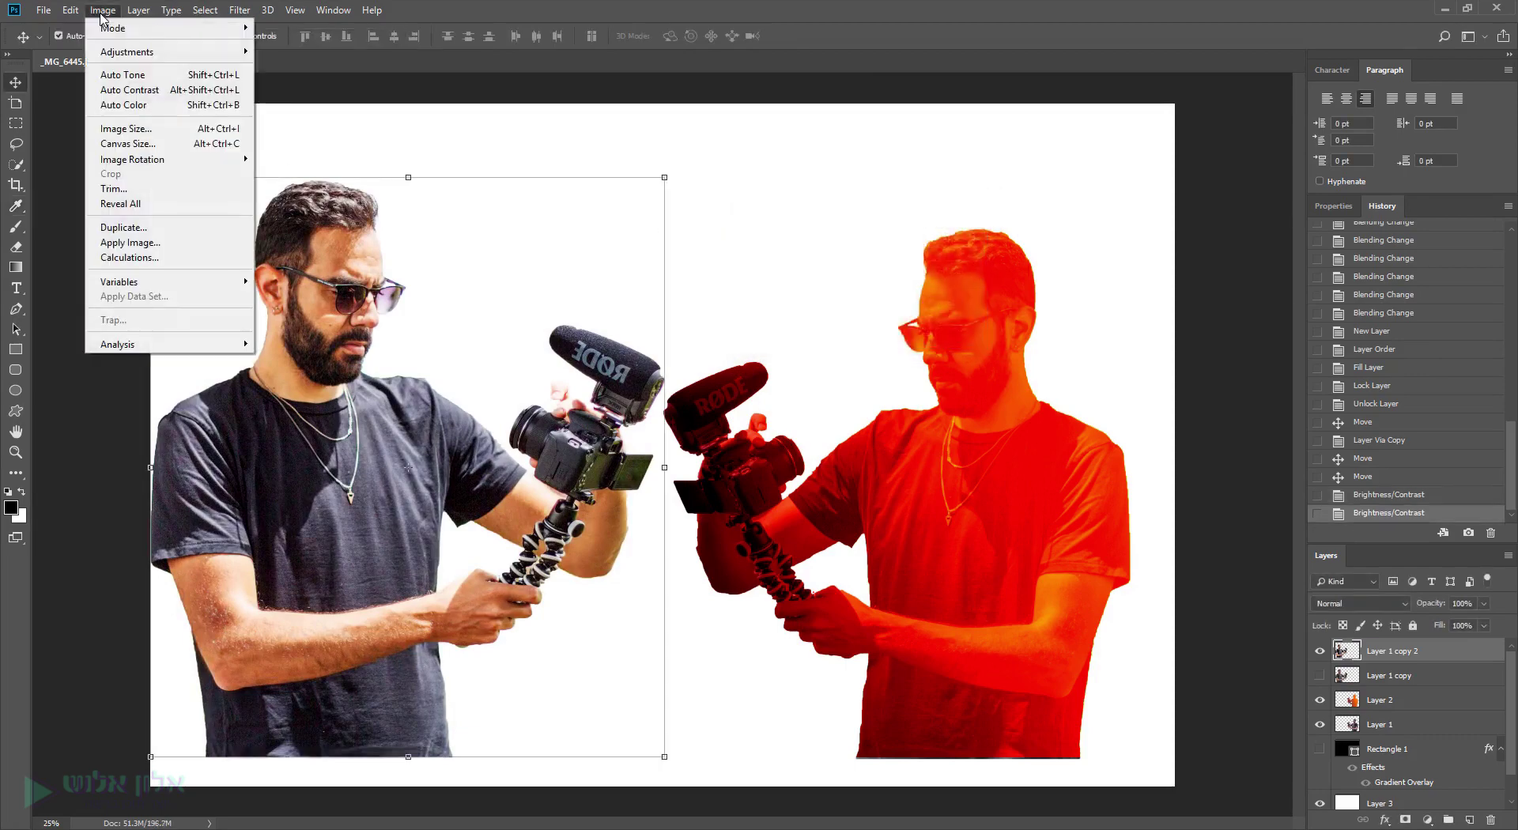
{"action": "left_click", "coordinate": [314, 66]}
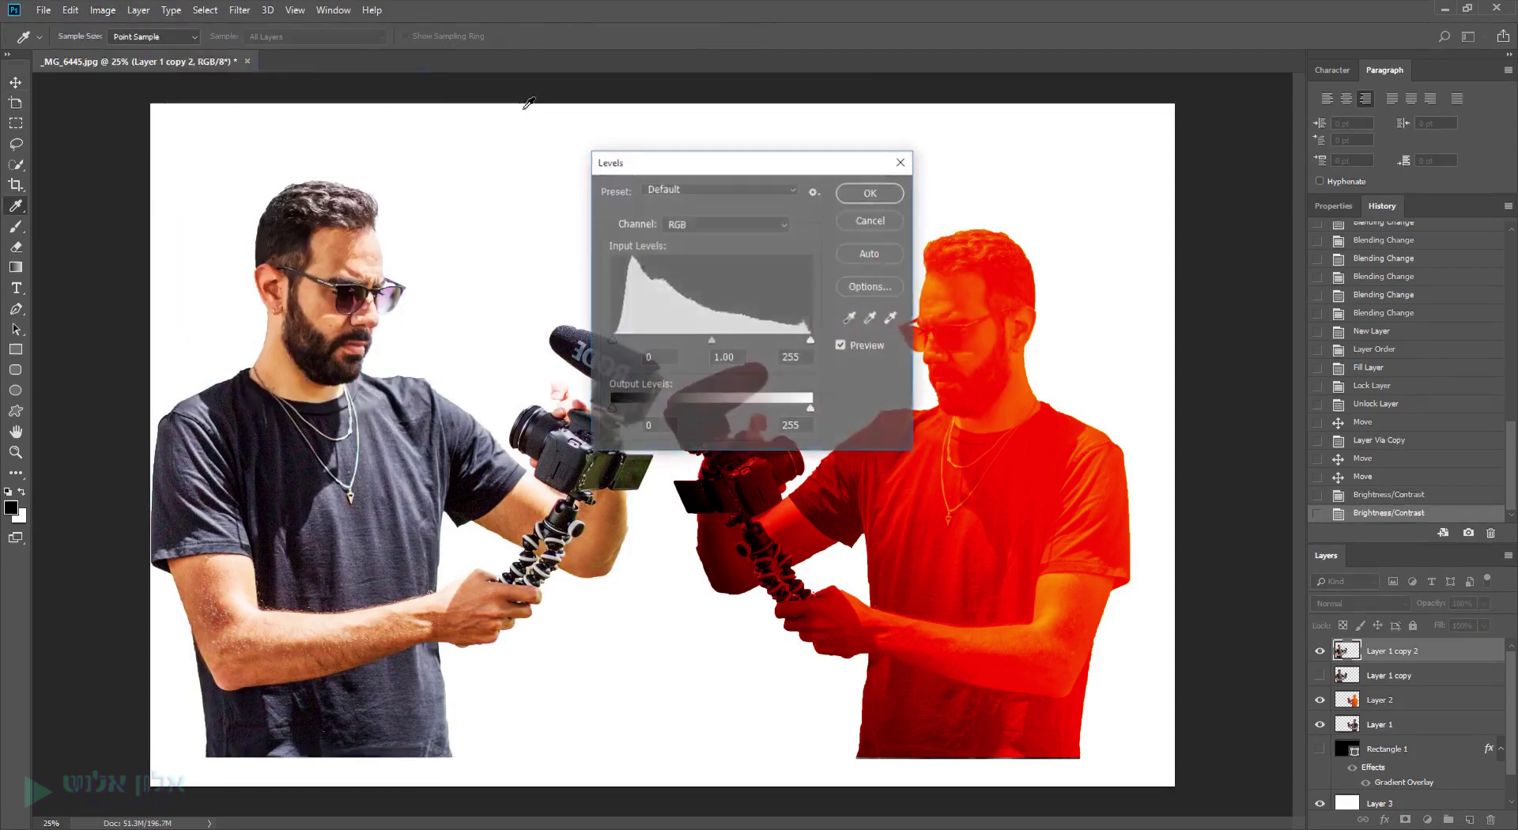
{"action": "left_click_drag", "start_coordinate": [637, 158], "coordinate": [796, 209]}
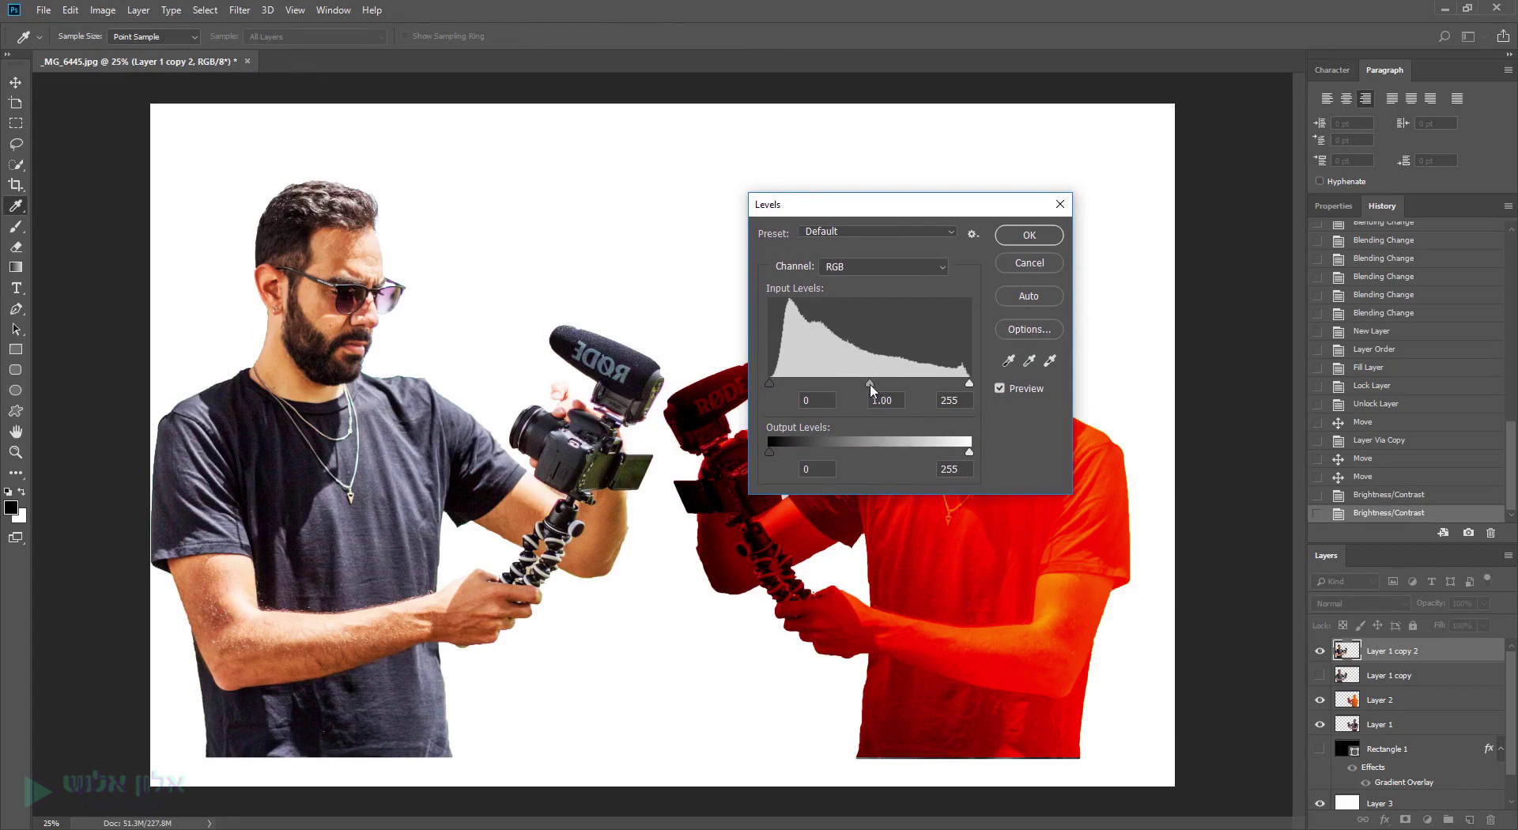
{"action": "mouse_move", "coordinate": [871, 386]}
{"action": "left_mouse_down"}
{"action": "mouse_move", "coordinate": [825, 386]}
{"action": "mouse_move", "coordinate": [843, 385]}
{"action": "left_mouse_up"}
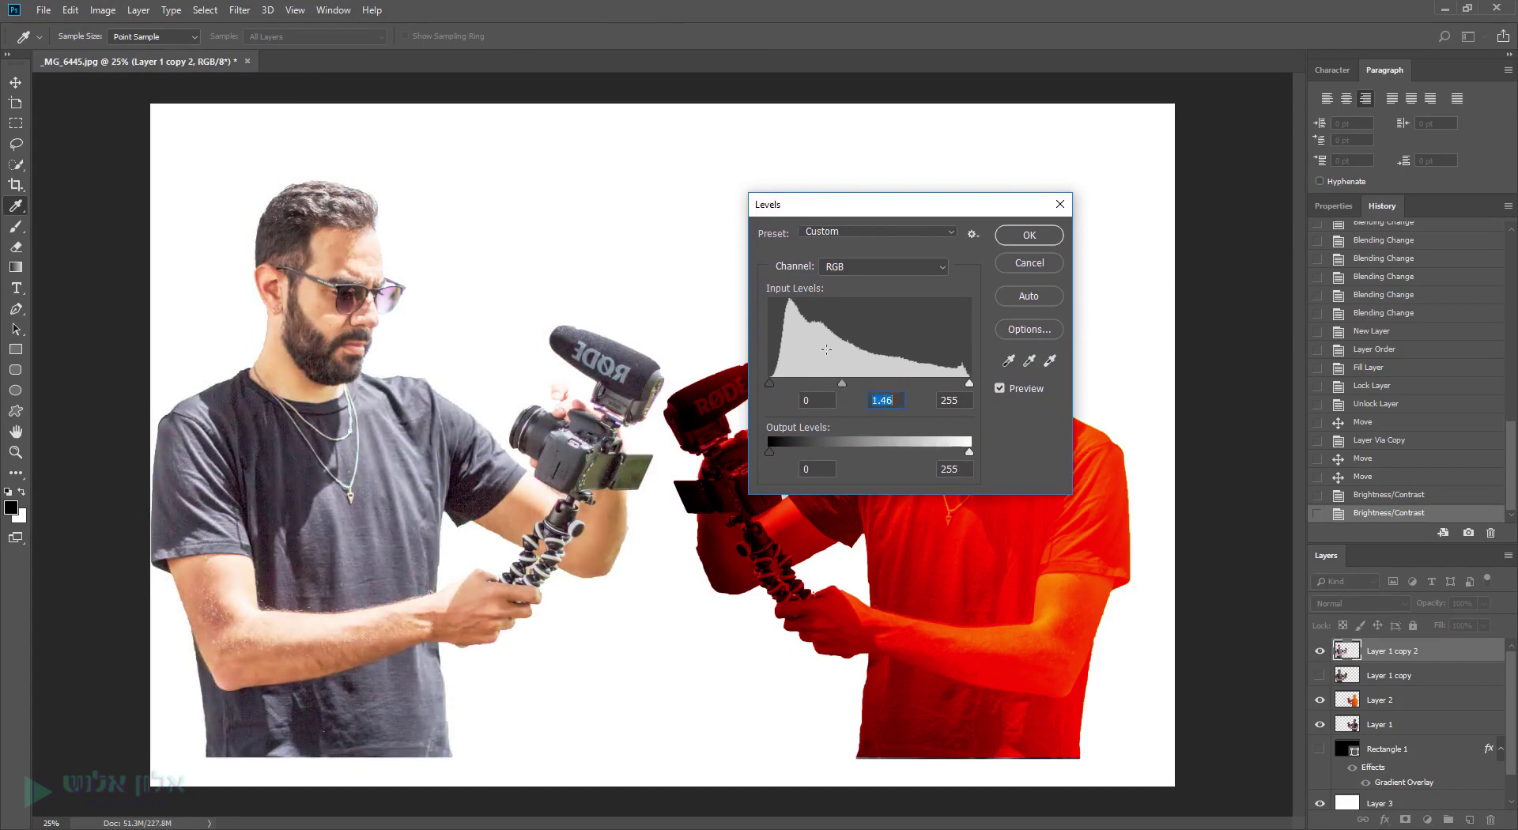
{"action": "left_click_drag", "start_coordinate": [770, 383], "coordinate": [805, 383]}
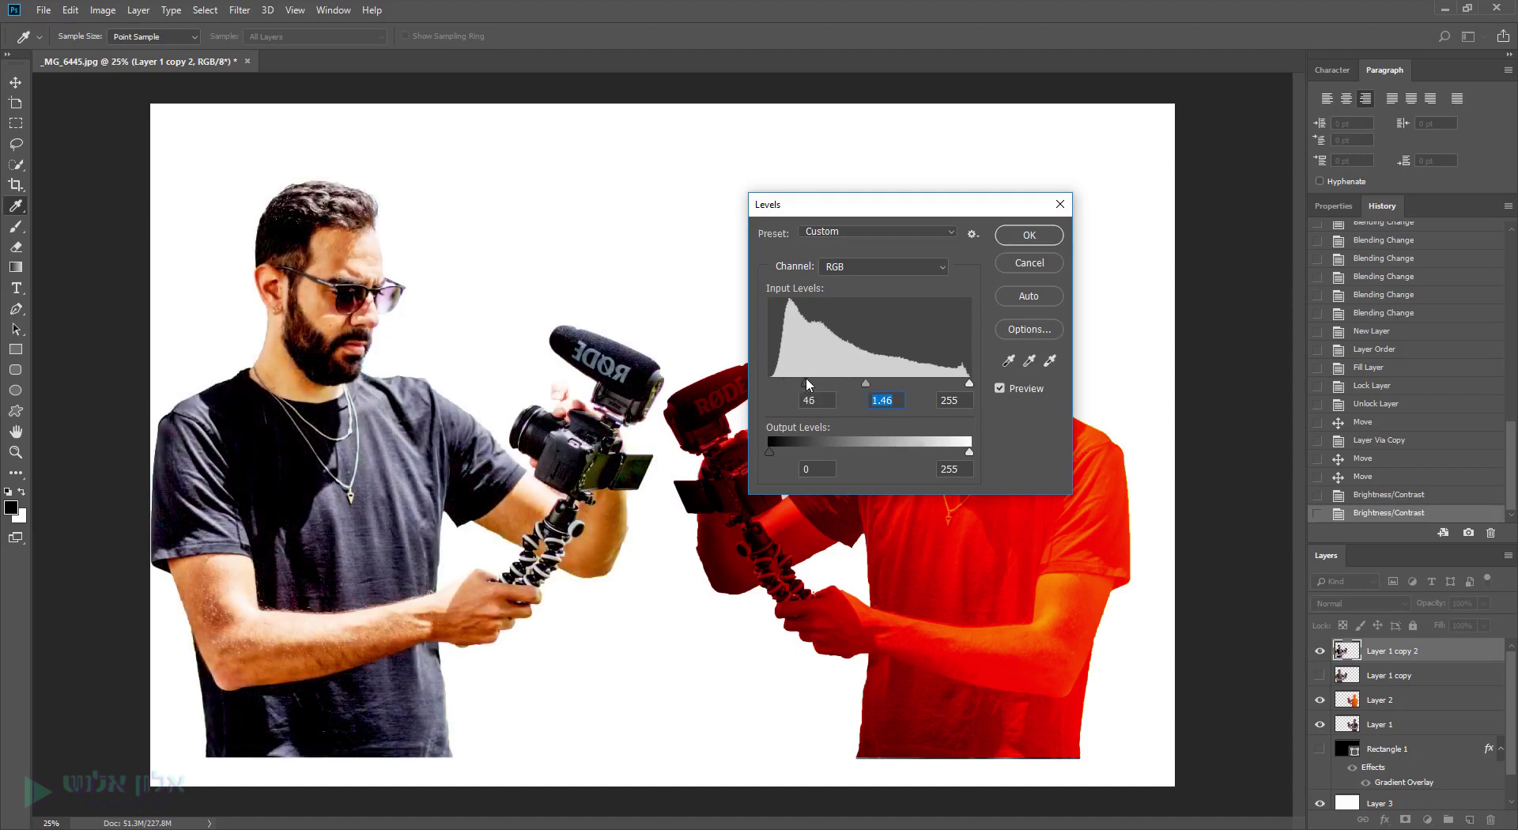
{"action": "left_click", "coordinate": [805, 383]}
{"action": "left_click_drag", "start_coordinate": [969, 384], "coordinate": [932, 383]}
{"action": "key", "text": "ctrl+z"}
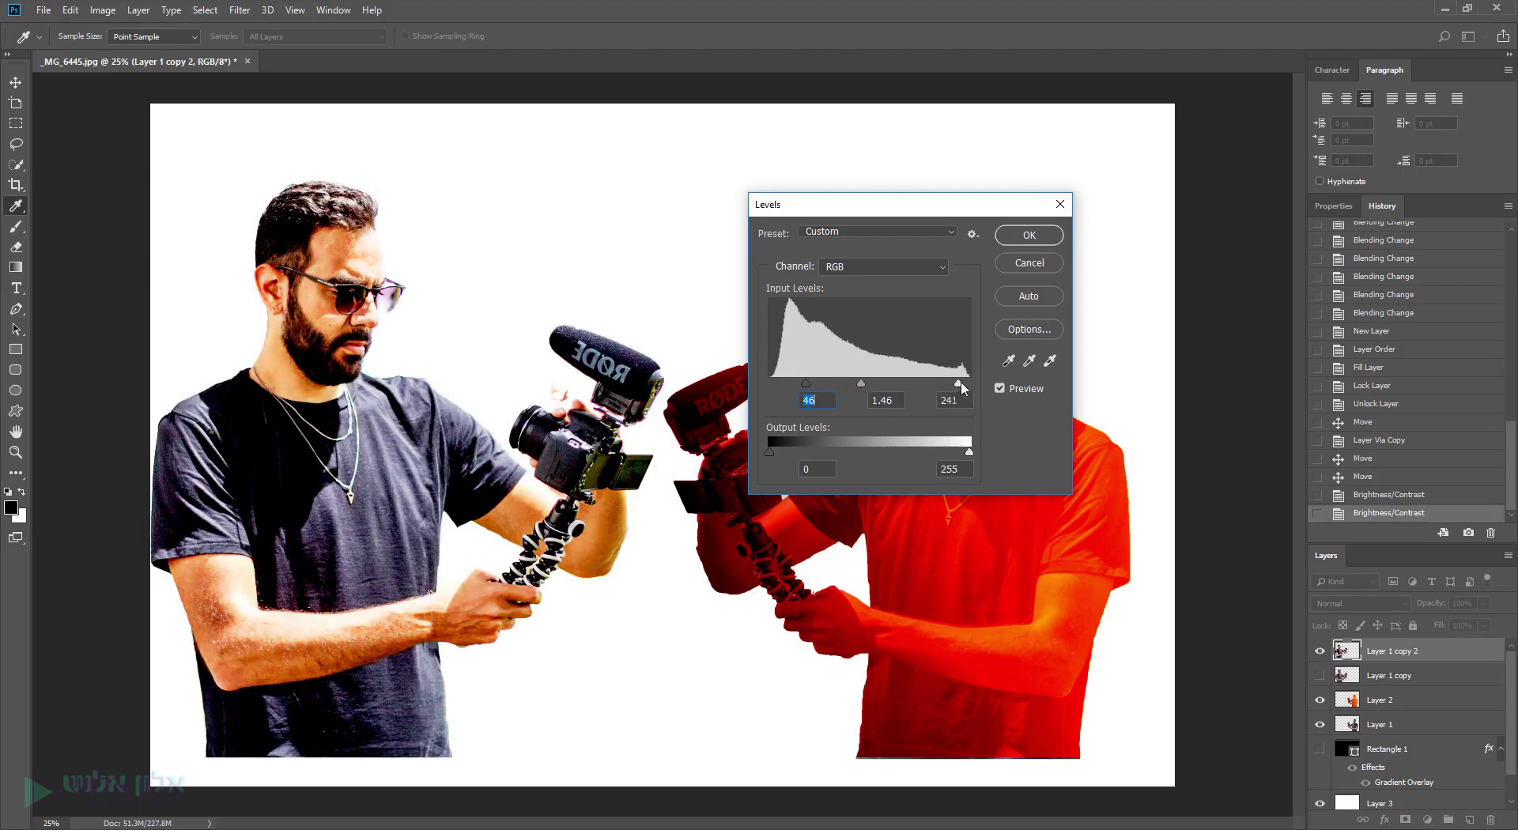
{"action": "left_click_drag", "start_coordinate": [871, 383], "coordinate": [874, 383]}
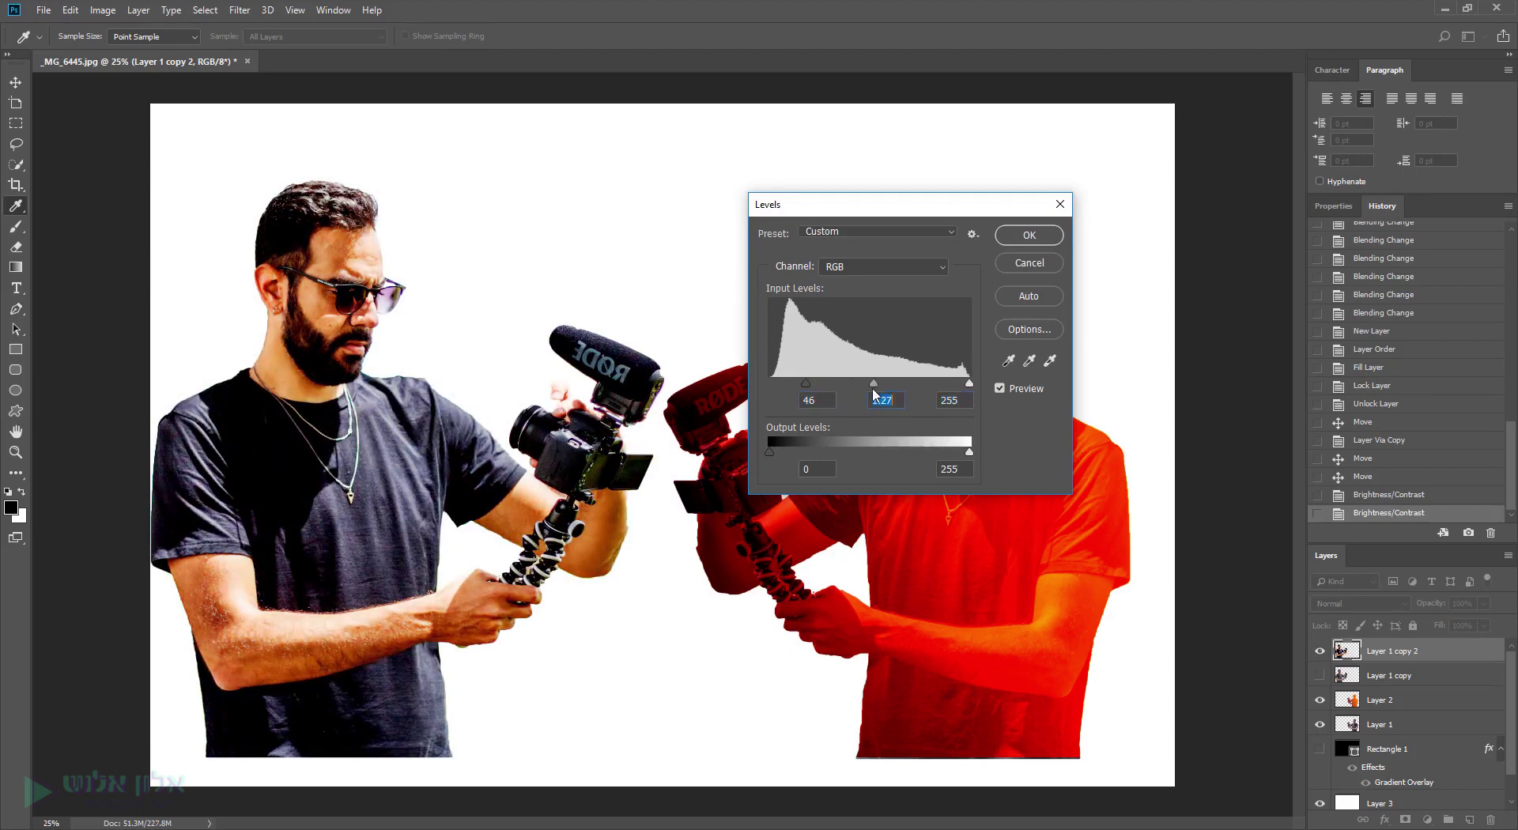
- Set Levels output range to 6–228 and apply the adjustment
{"action": "mouse_move", "coordinate": [771, 449]}
{"action": "left_mouse_down"}
{"action": "mouse_move", "coordinate": [900, 449]}
{"action": "mouse_move", "coordinate": [783, 435]}
{"action": "left_mouse_up"}
{"action": "mouse_move", "coordinate": [968, 457]}
{"action": "left_mouse_down"}
{"action": "mouse_move", "coordinate": [892, 449]}
{"action": "mouse_move", "coordinate": [951, 450]}
{"action": "left_mouse_up"}
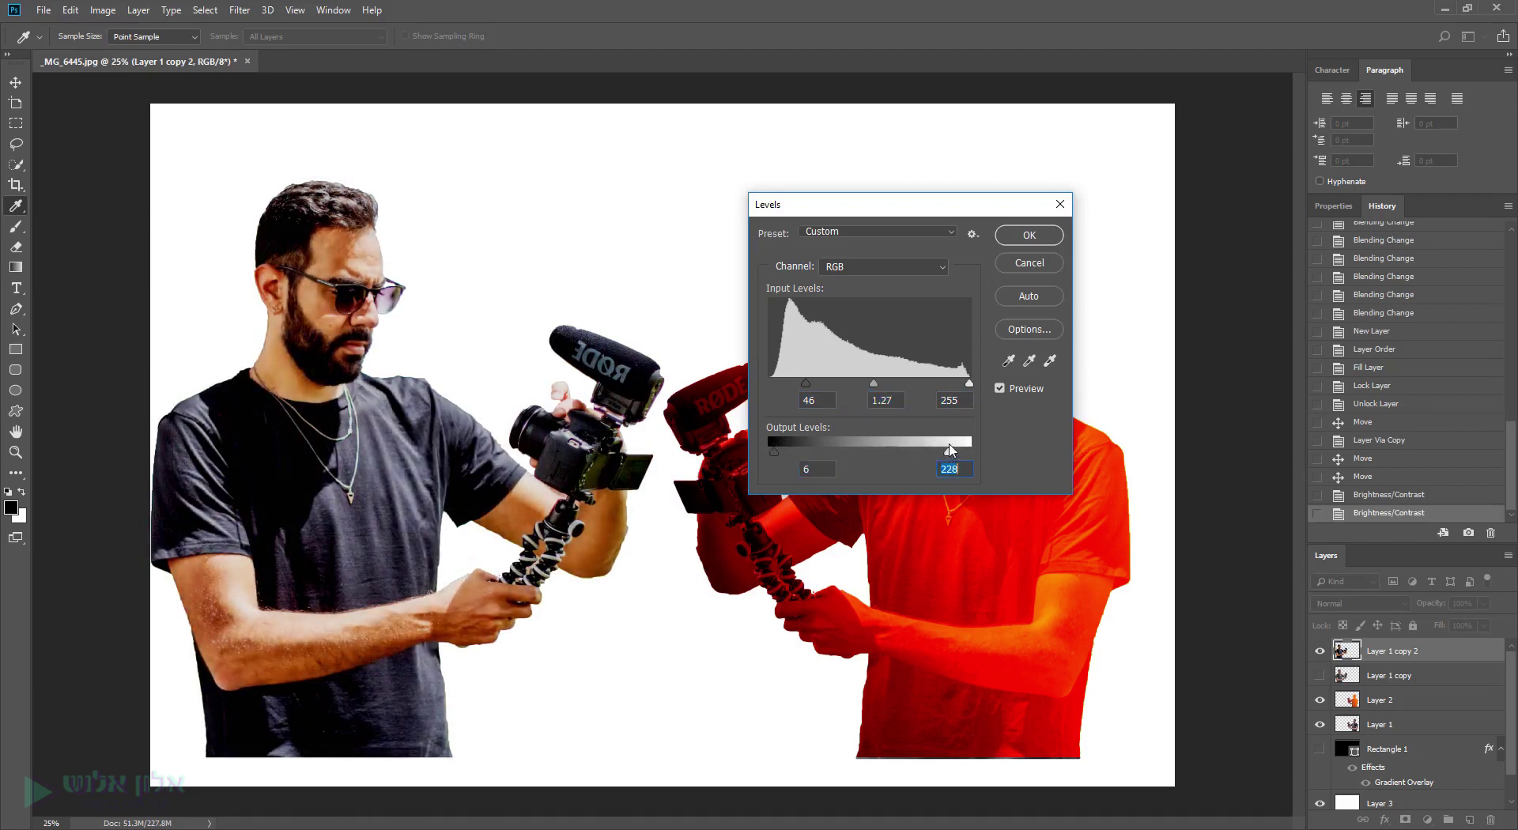
{"action": "left_click", "coordinate": [1023, 239]}
{"action": "left_click", "coordinate": [97, 11]}
{"action": "mouse_move", "coordinate": [126, 50]}
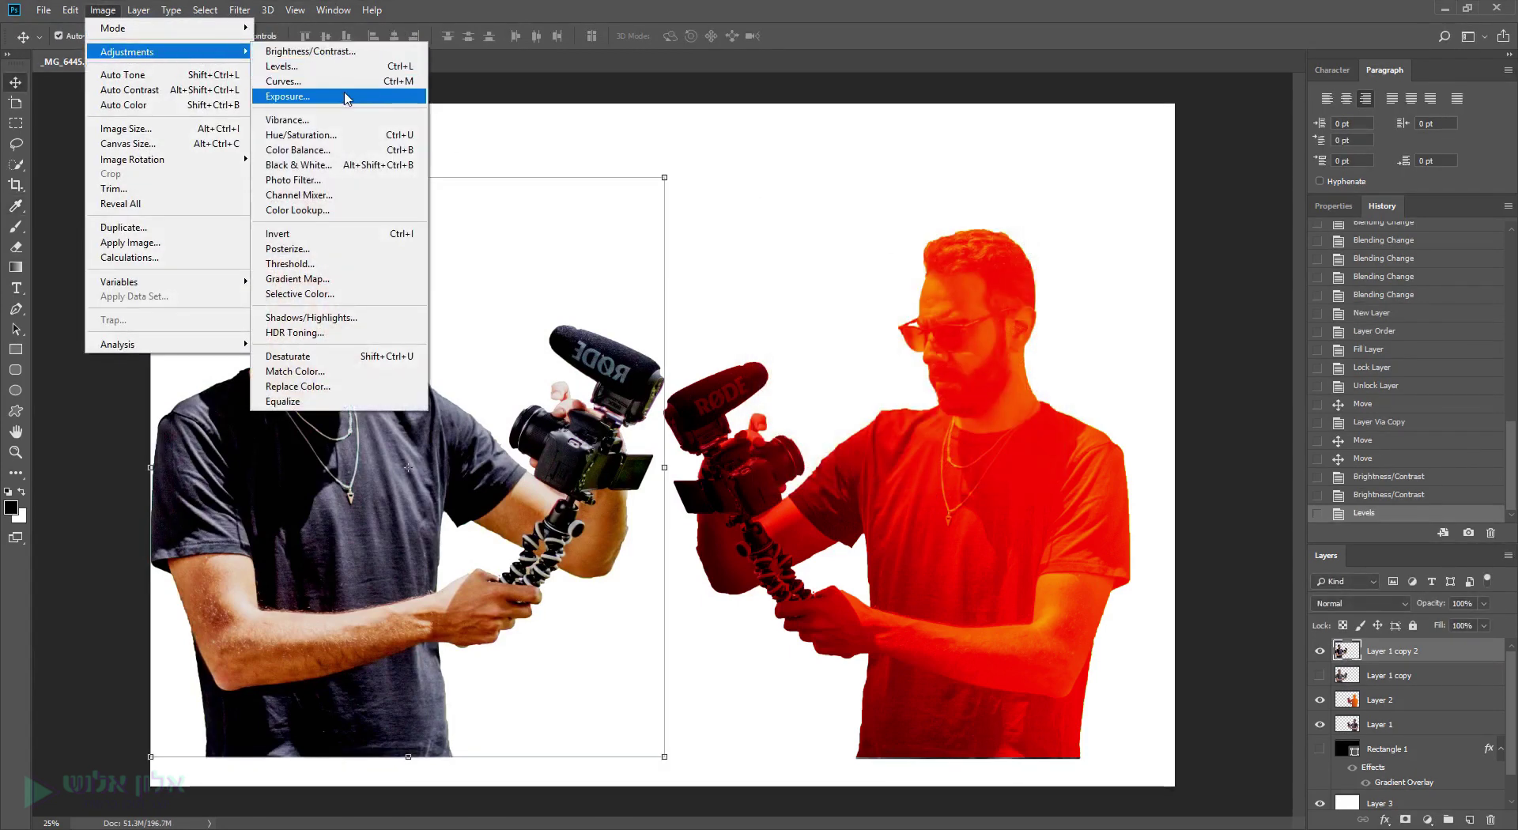
- Apply an Exposure adjustment of about +0.31 to the left man
{"action": "left_click", "coordinate": [347, 98]}
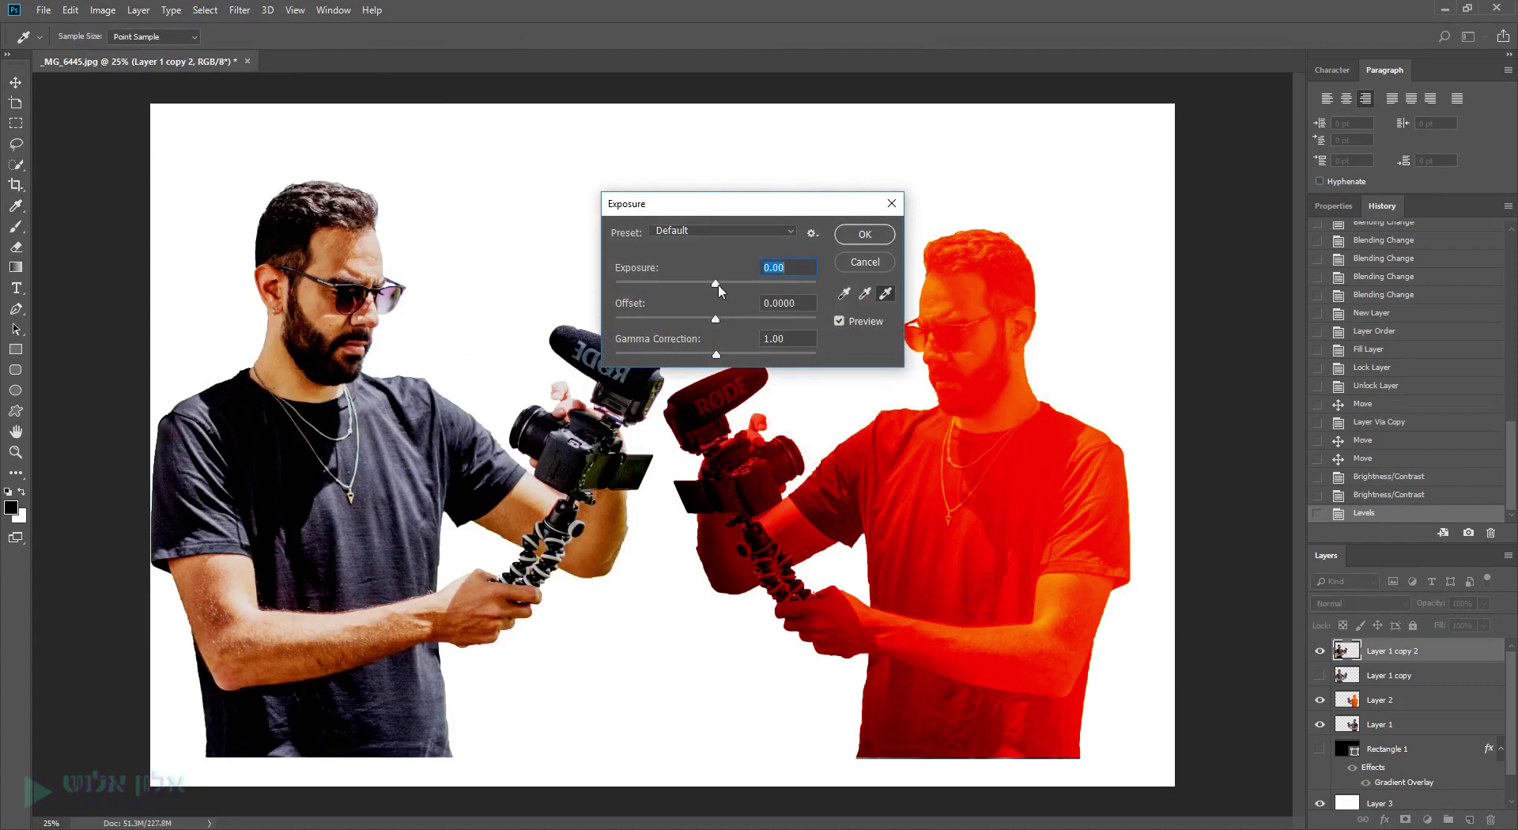
{"action": "mouse_move", "coordinate": [716, 284]}
{"action": "left_mouse_down"}
{"action": "mouse_move", "coordinate": [692, 284]}
{"action": "mouse_move", "coordinate": [719, 283]}
{"action": "mouse_move", "coordinate": [712, 355]}
{"action": "left_mouse_up"}
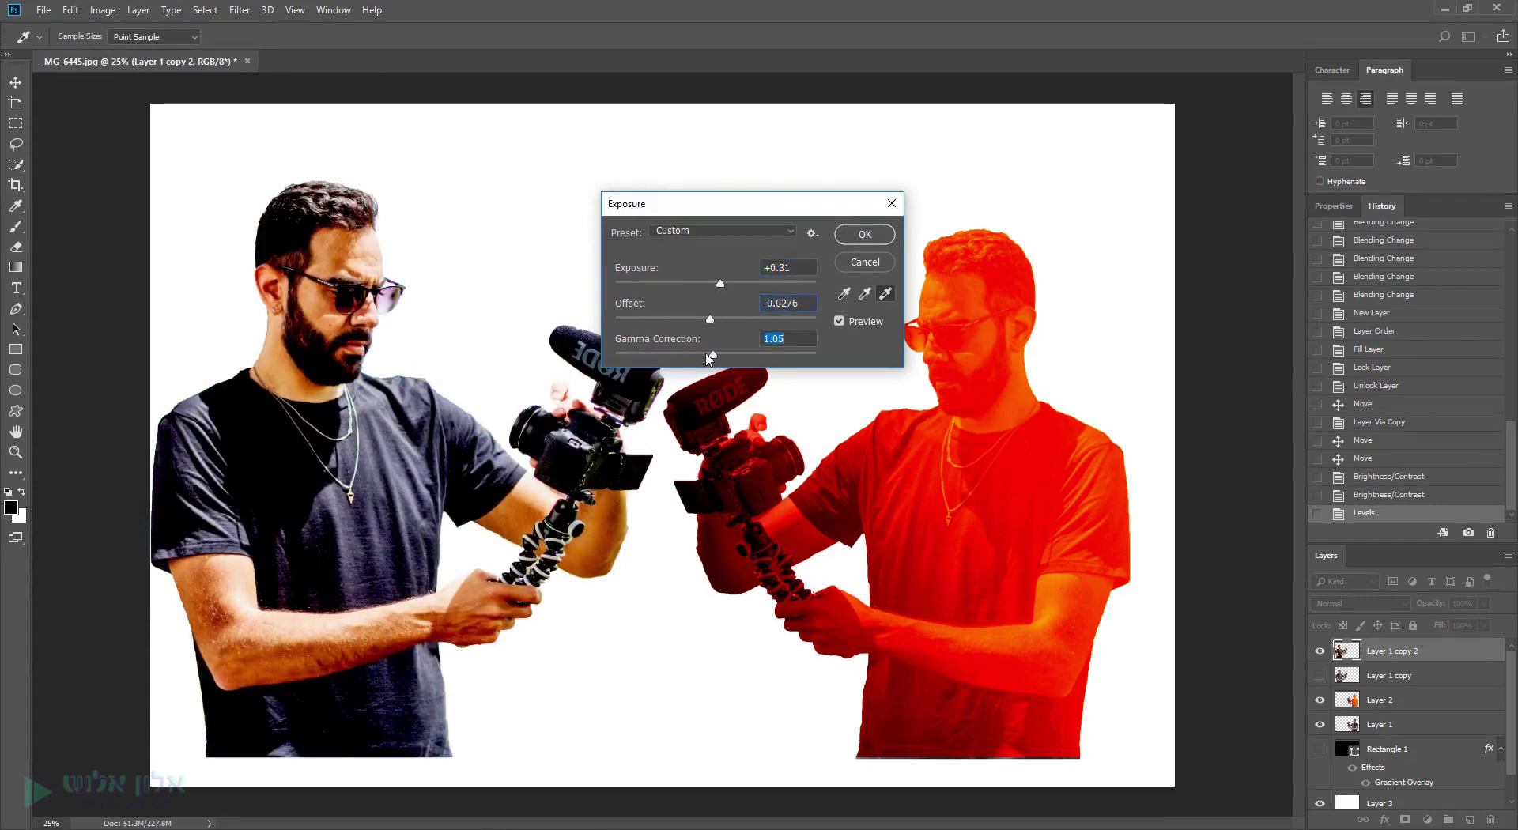
{"action": "left_click", "coordinate": [864, 235]}
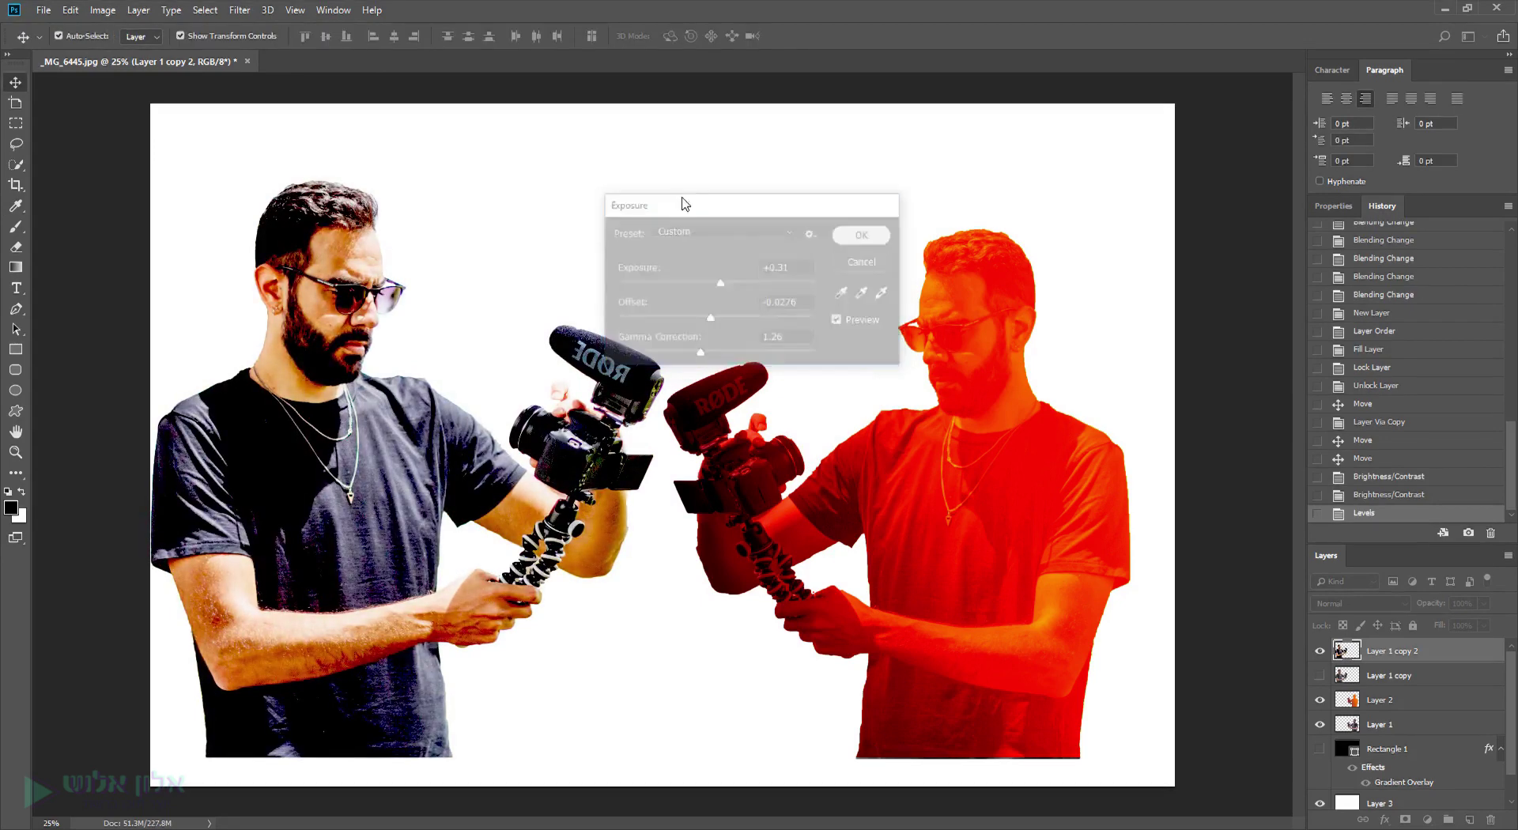
- Revert the left photo to the earlier Move state in History, discarding all adjustments
{"action": "left_click", "coordinate": [139, 10]}
{"action": "key", "text": "Escape"}
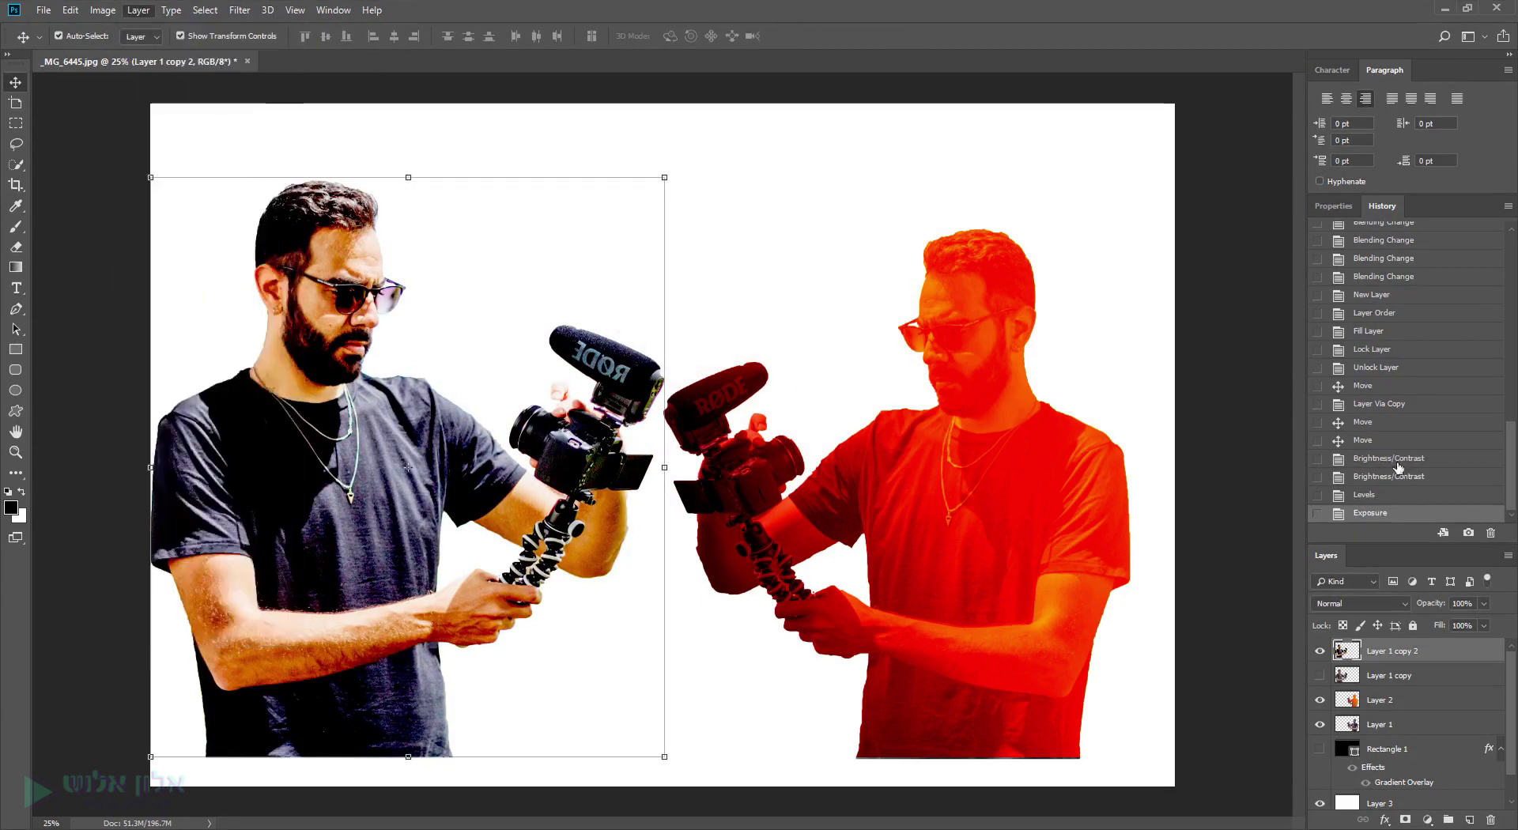
{"action": "left_click", "coordinate": [1397, 462]}
{"action": "left_click", "coordinate": [1363, 440]}
- Apply Levels to the left man with black input 68, midtones 2.00, white 255
{"action": "left_click", "coordinate": [103, 10]}
{"action": "mouse_move", "coordinate": [127, 50]}
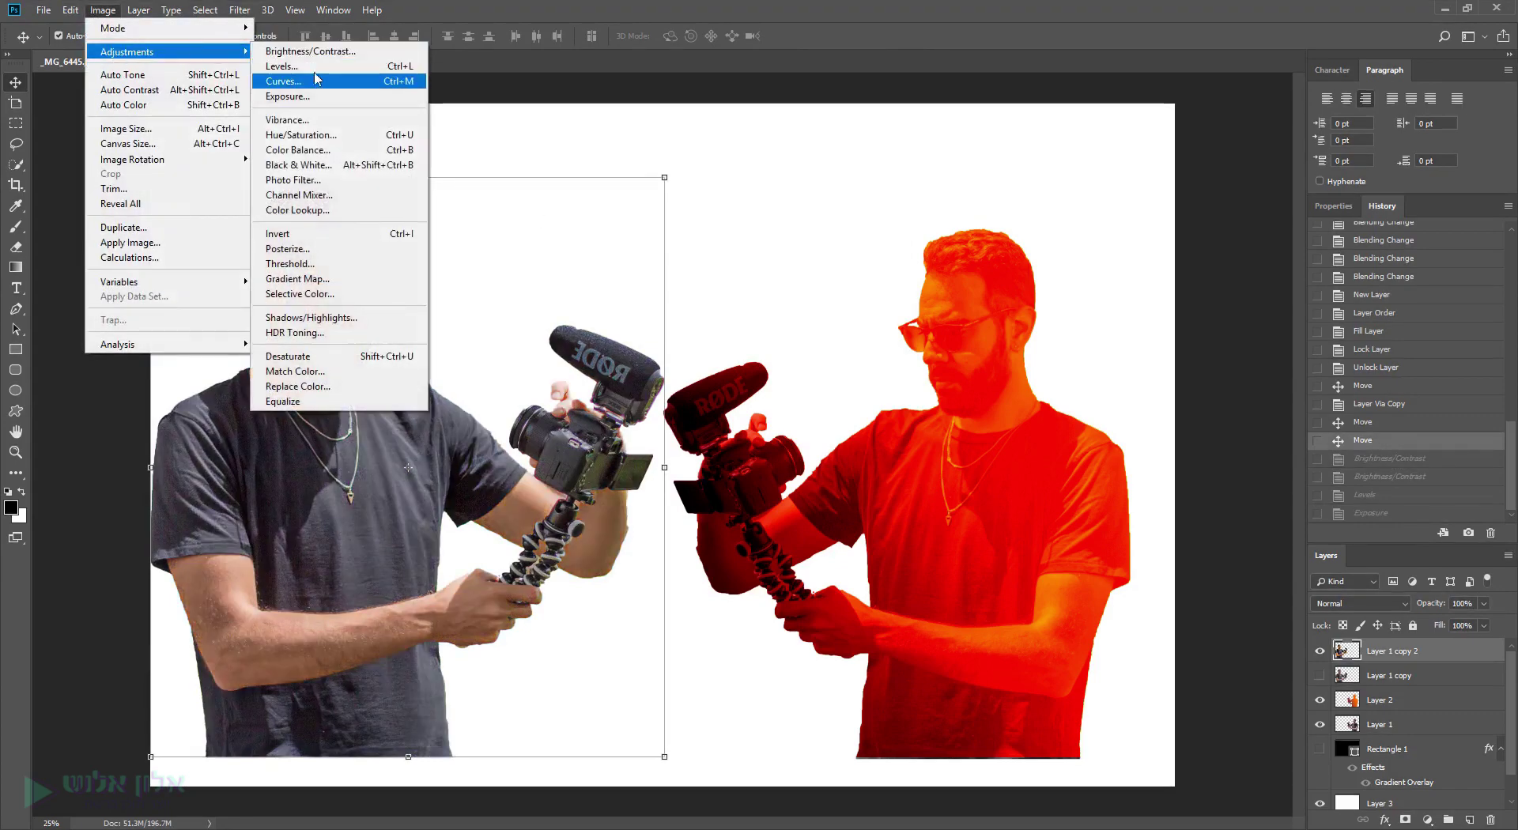
{"action": "left_click", "coordinate": [301, 66]}
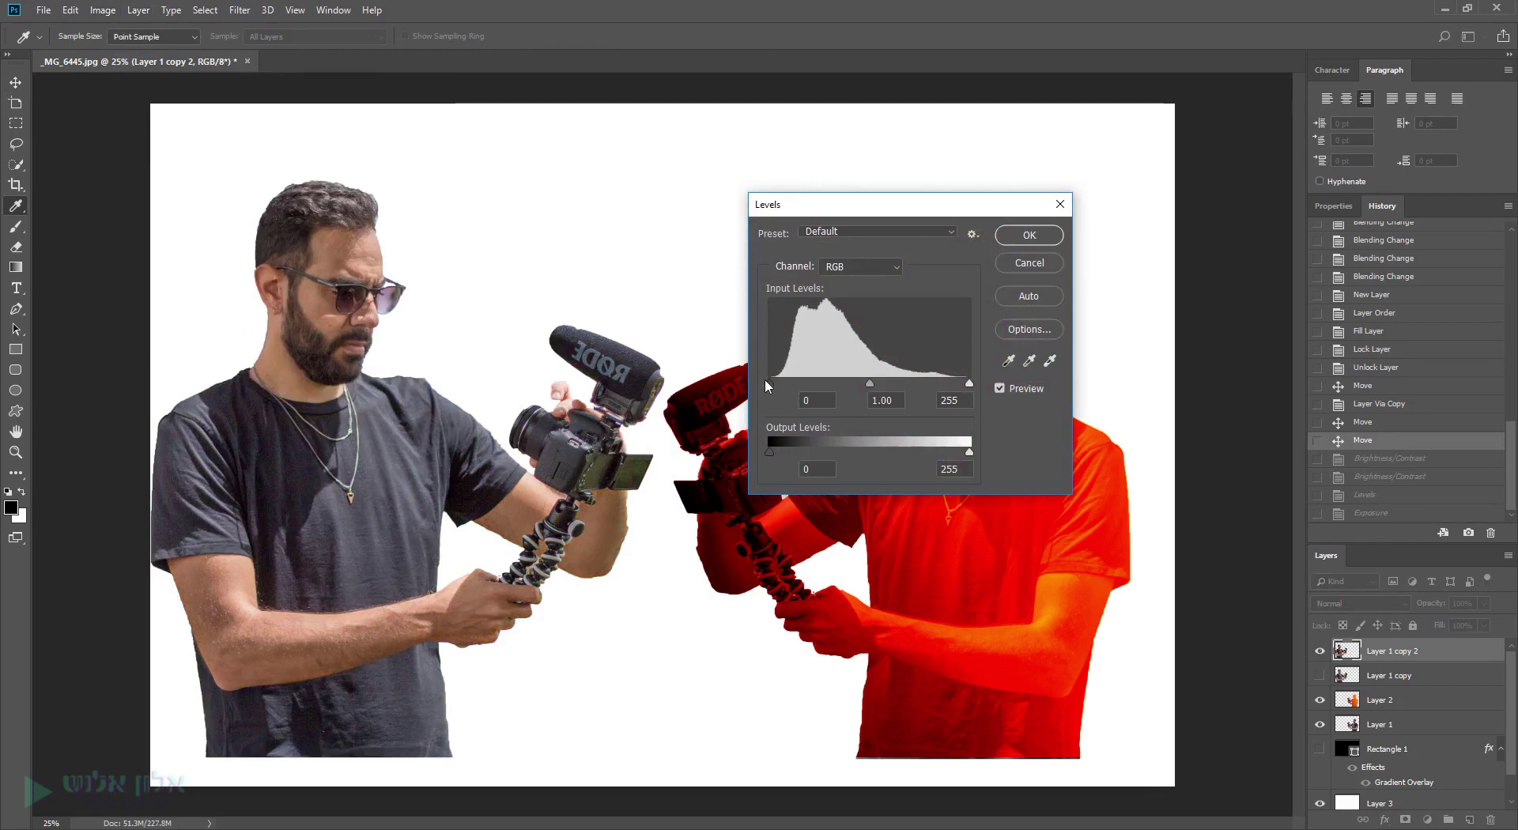
{"action": "left_click_drag", "start_coordinate": [766, 380], "coordinate": [859, 387]}
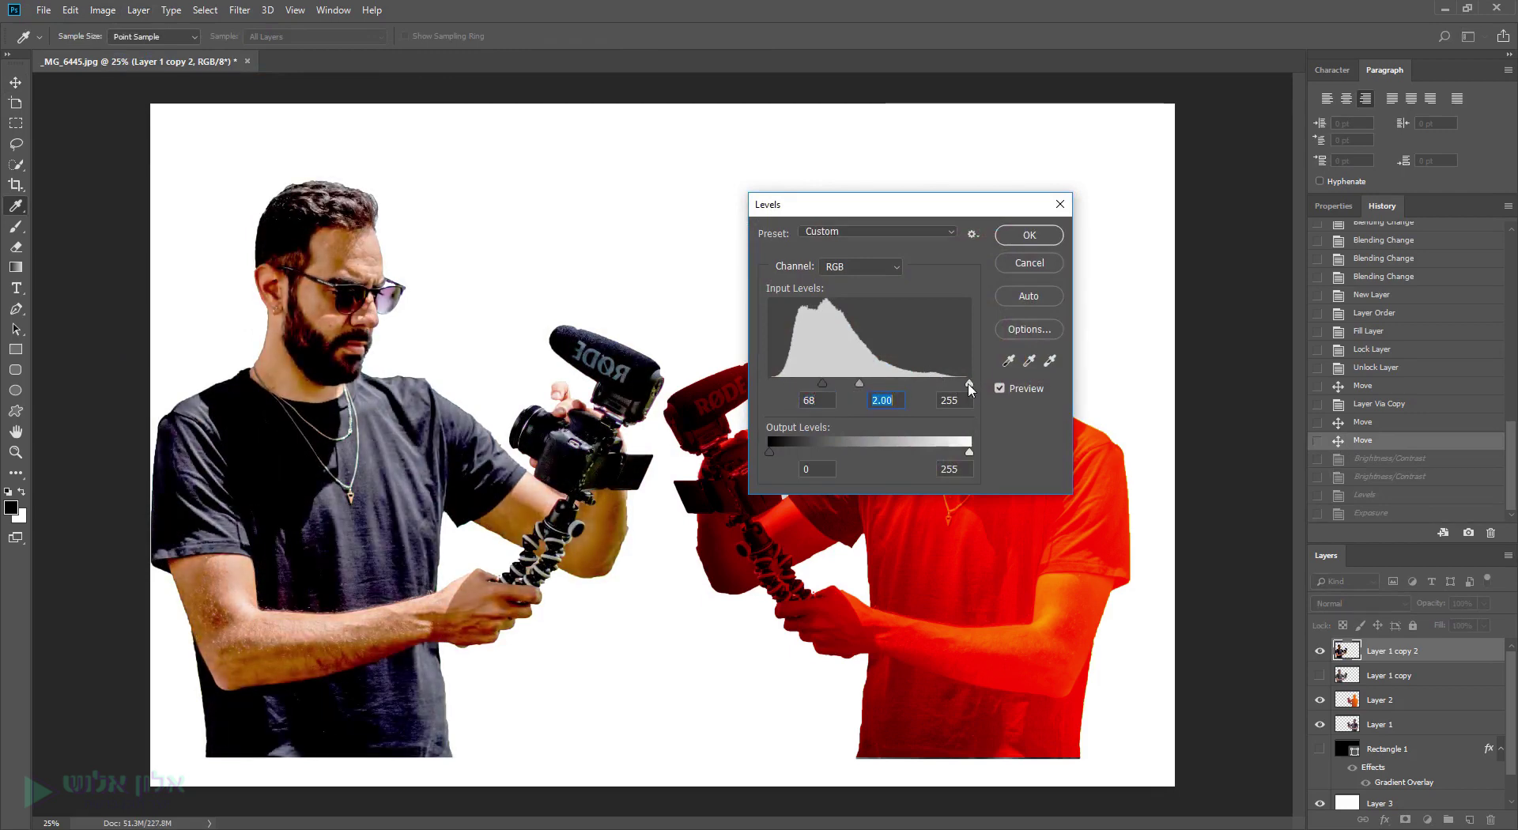
{"action": "left_click", "coordinate": [1024, 238]}
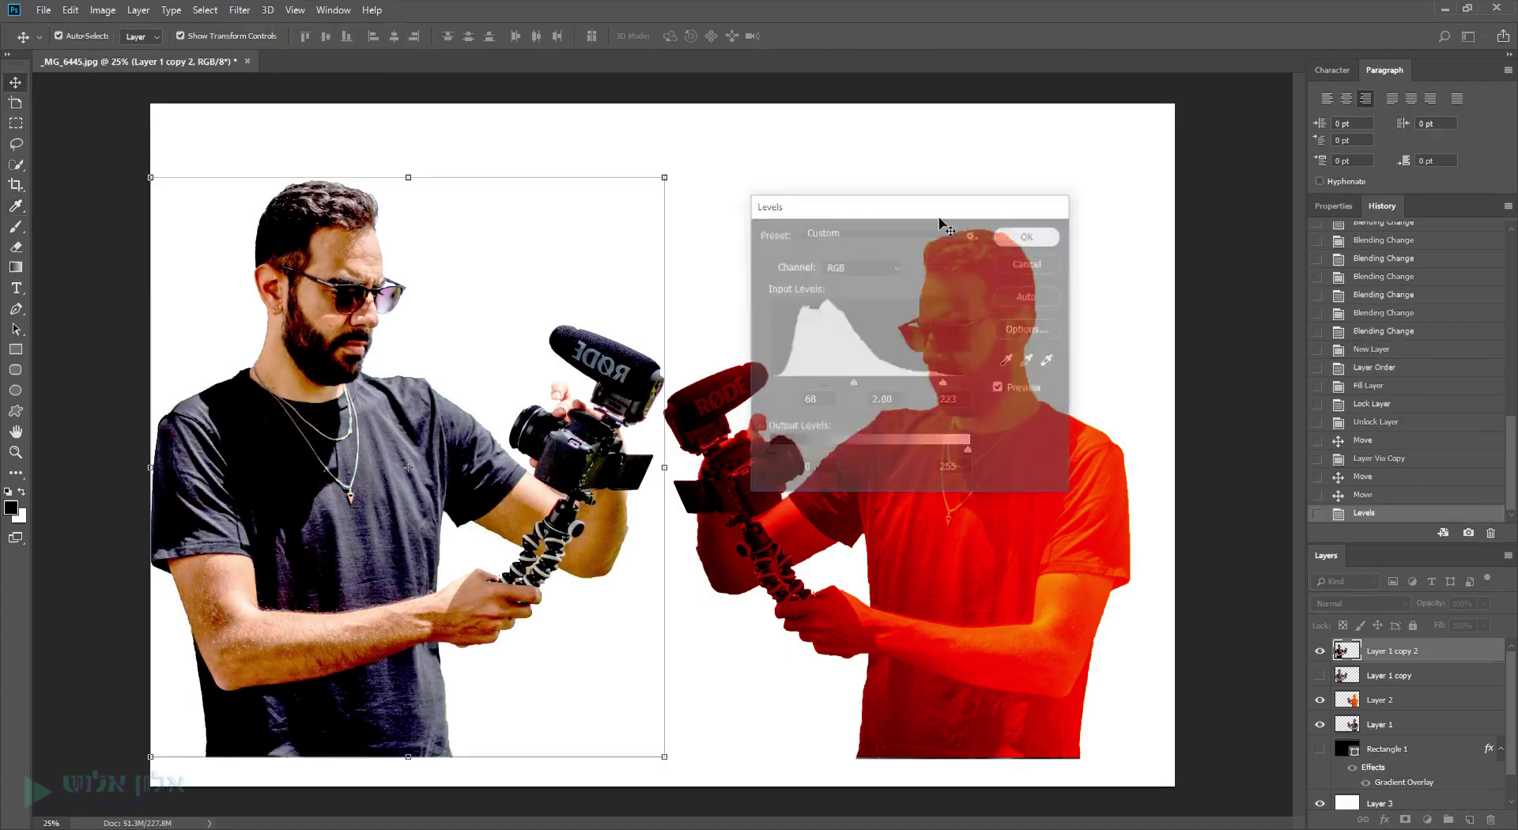
{"action": "left_click", "coordinate": [109, 14]}
{"action": "mouse_move", "coordinate": [126, 50]}
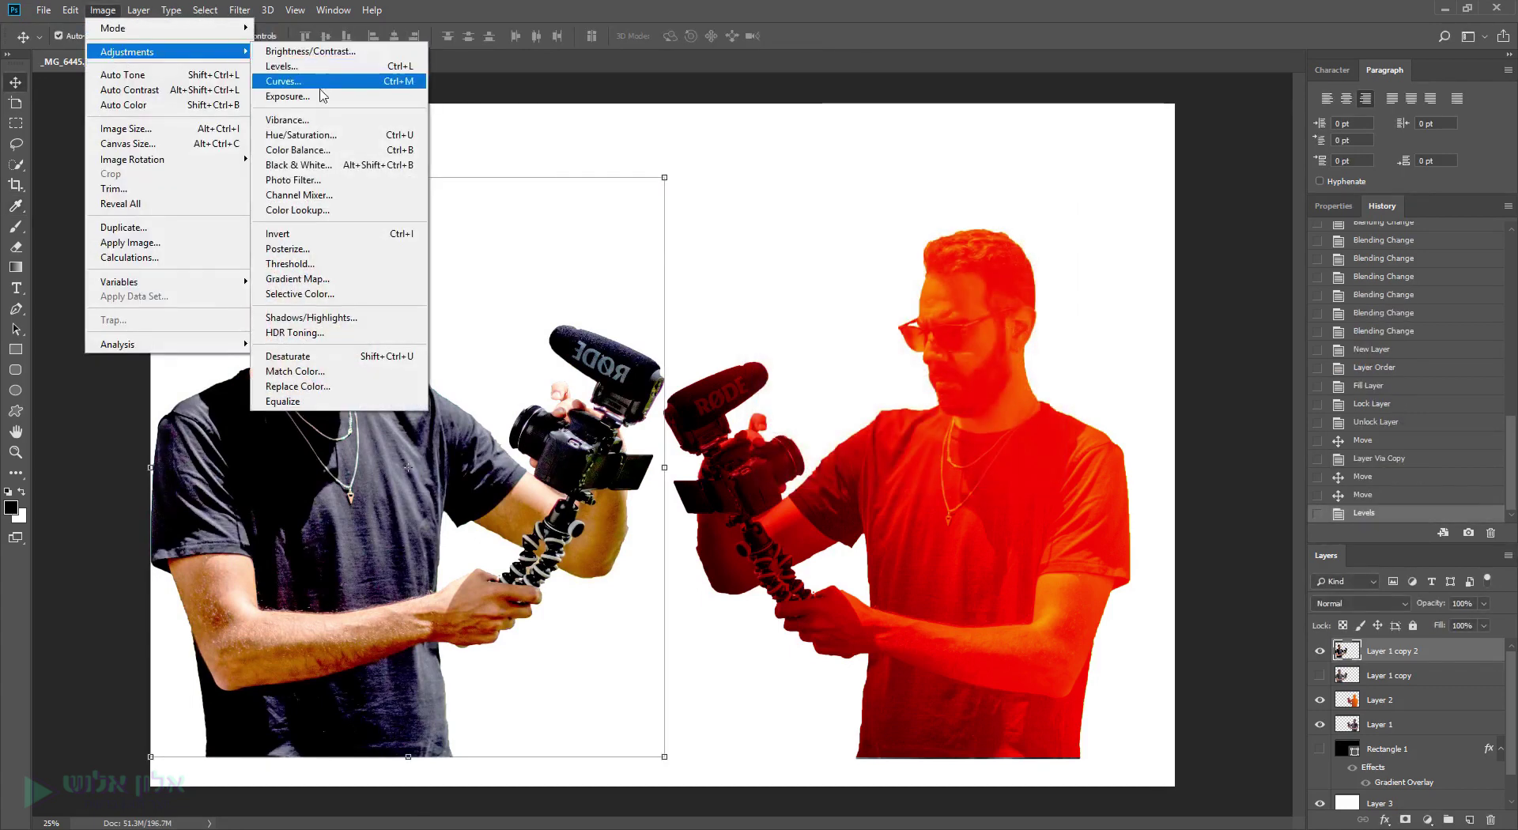
- Apply a Black & White conversion with tweaked reds, blues and greens, then revert via History
{"action": "left_click", "coordinate": [299, 165]}
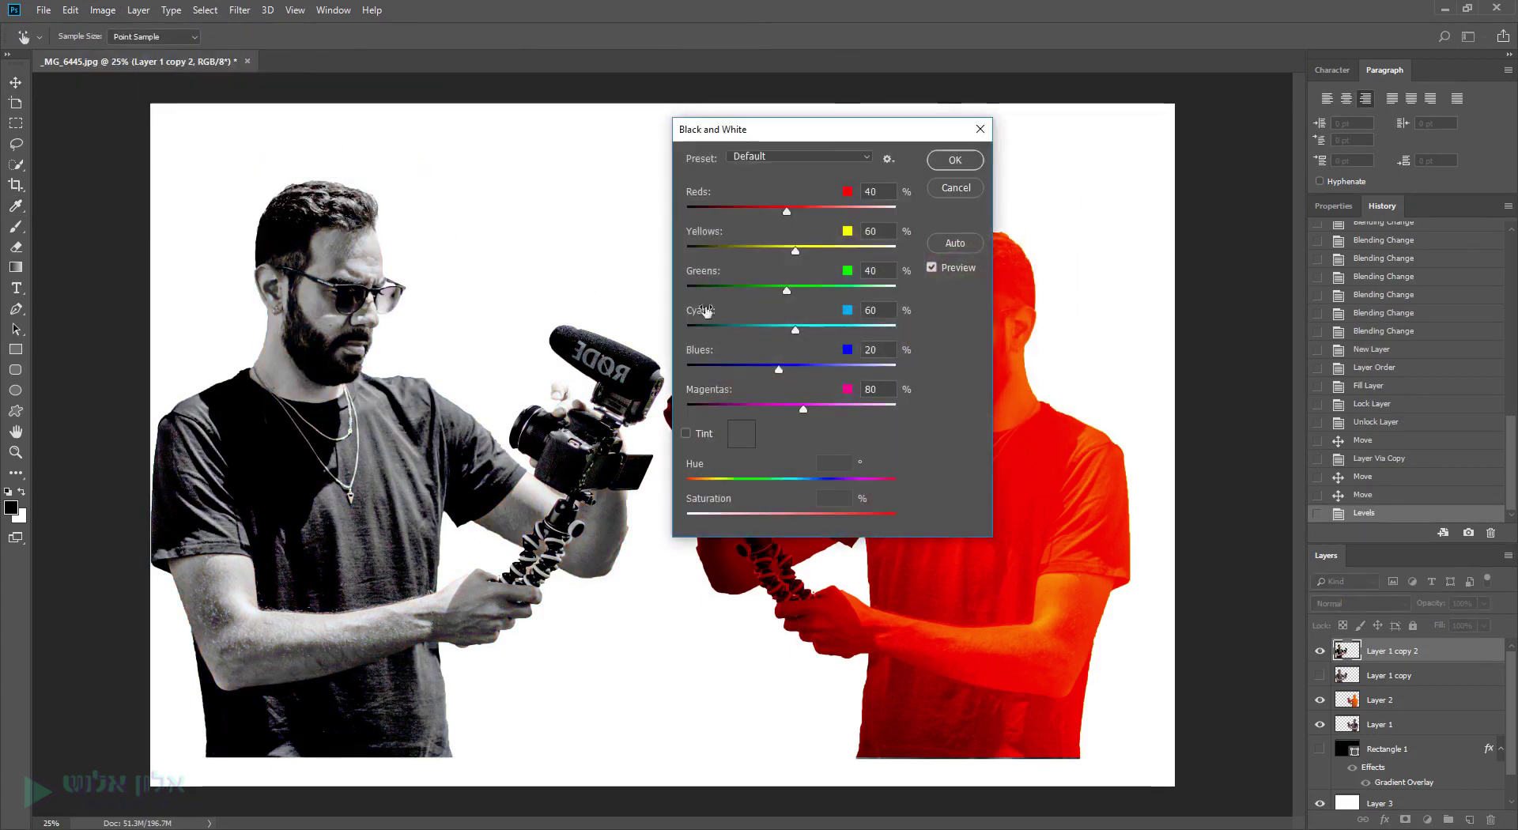
{"action": "mouse_move", "coordinate": [786, 213]}
{"action": "left_mouse_down"}
{"action": "mouse_move", "coordinate": [840, 211]}
{"action": "mouse_move", "coordinate": [749, 276]}
{"action": "mouse_move", "coordinate": [831, 291]}
{"action": "mouse_move", "coordinate": [722, 330]}
{"action": "left_mouse_up"}
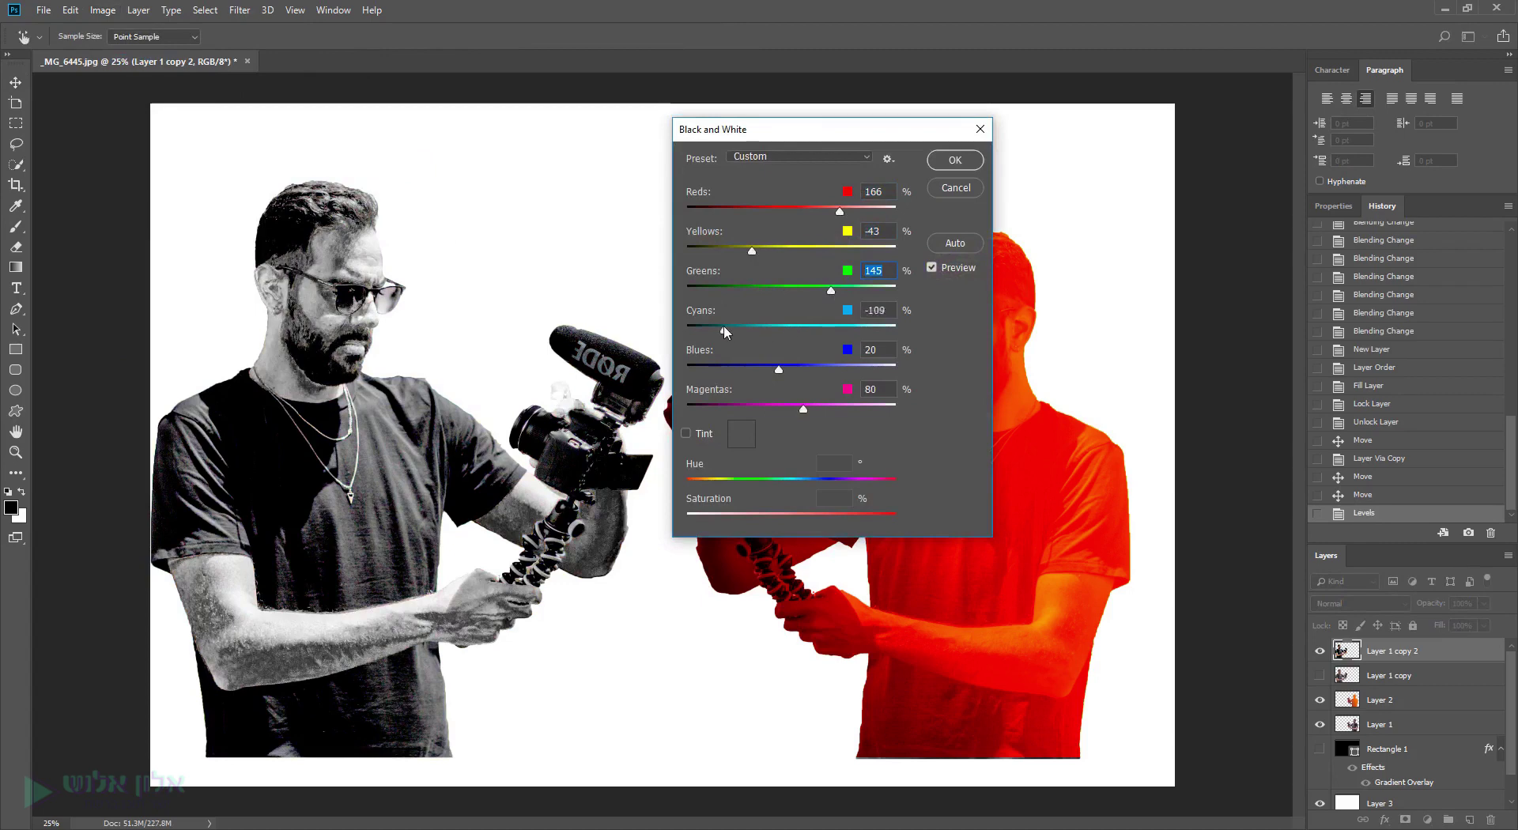
{"action": "left_click_drag", "start_coordinate": [778, 370], "coordinate": [834, 370]}
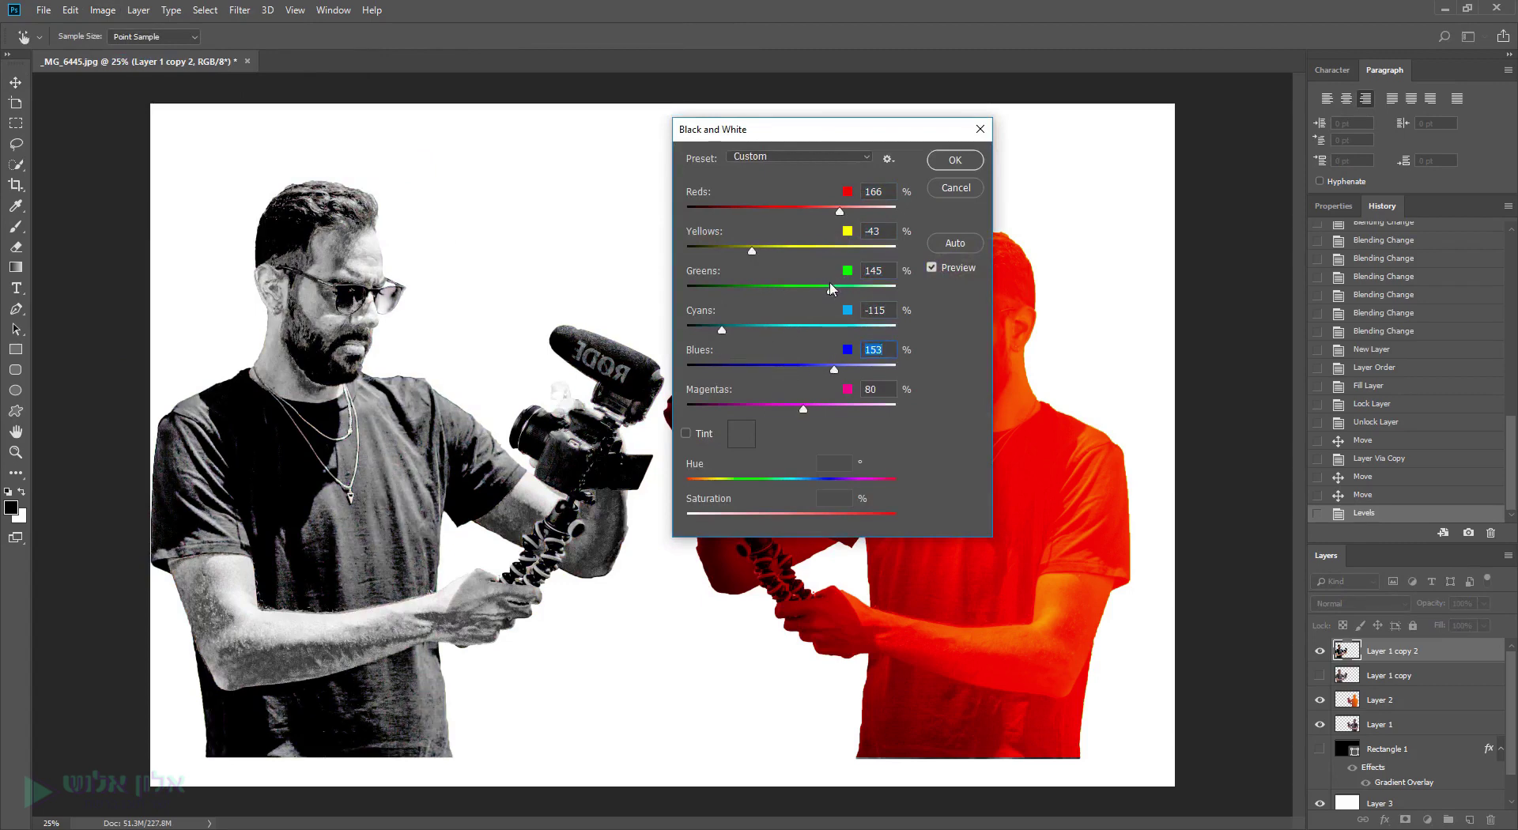
{"action": "mouse_move", "coordinate": [830, 289]}
{"action": "left_mouse_down"}
{"action": "mouse_move", "coordinate": [717, 291]}
{"action": "mouse_move", "coordinate": [732, 251]}
{"action": "mouse_move", "coordinate": [809, 251]}
{"action": "left_mouse_up"}
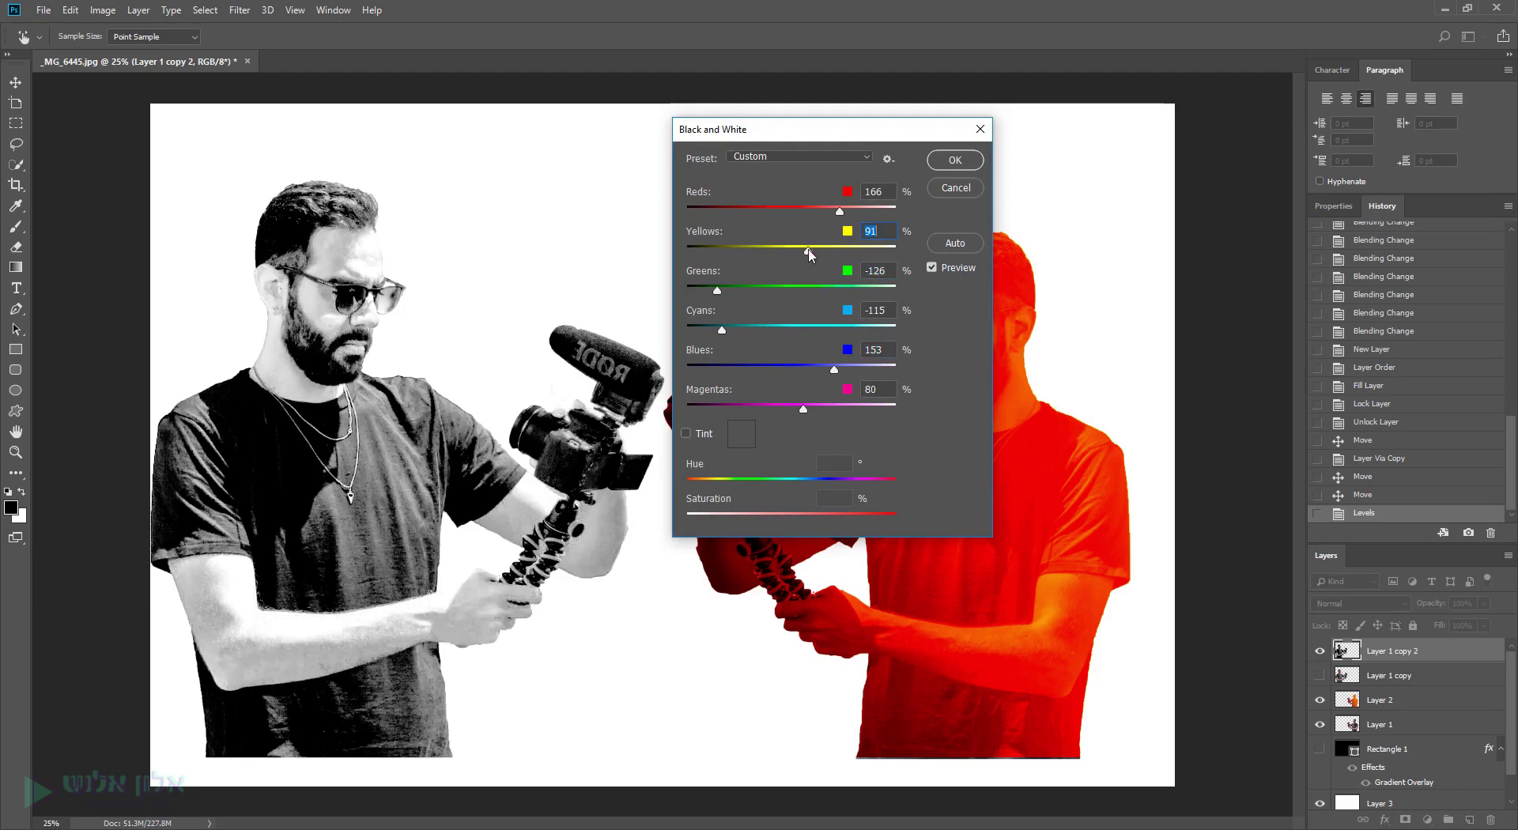
{"action": "left_click", "coordinate": [955, 160]}
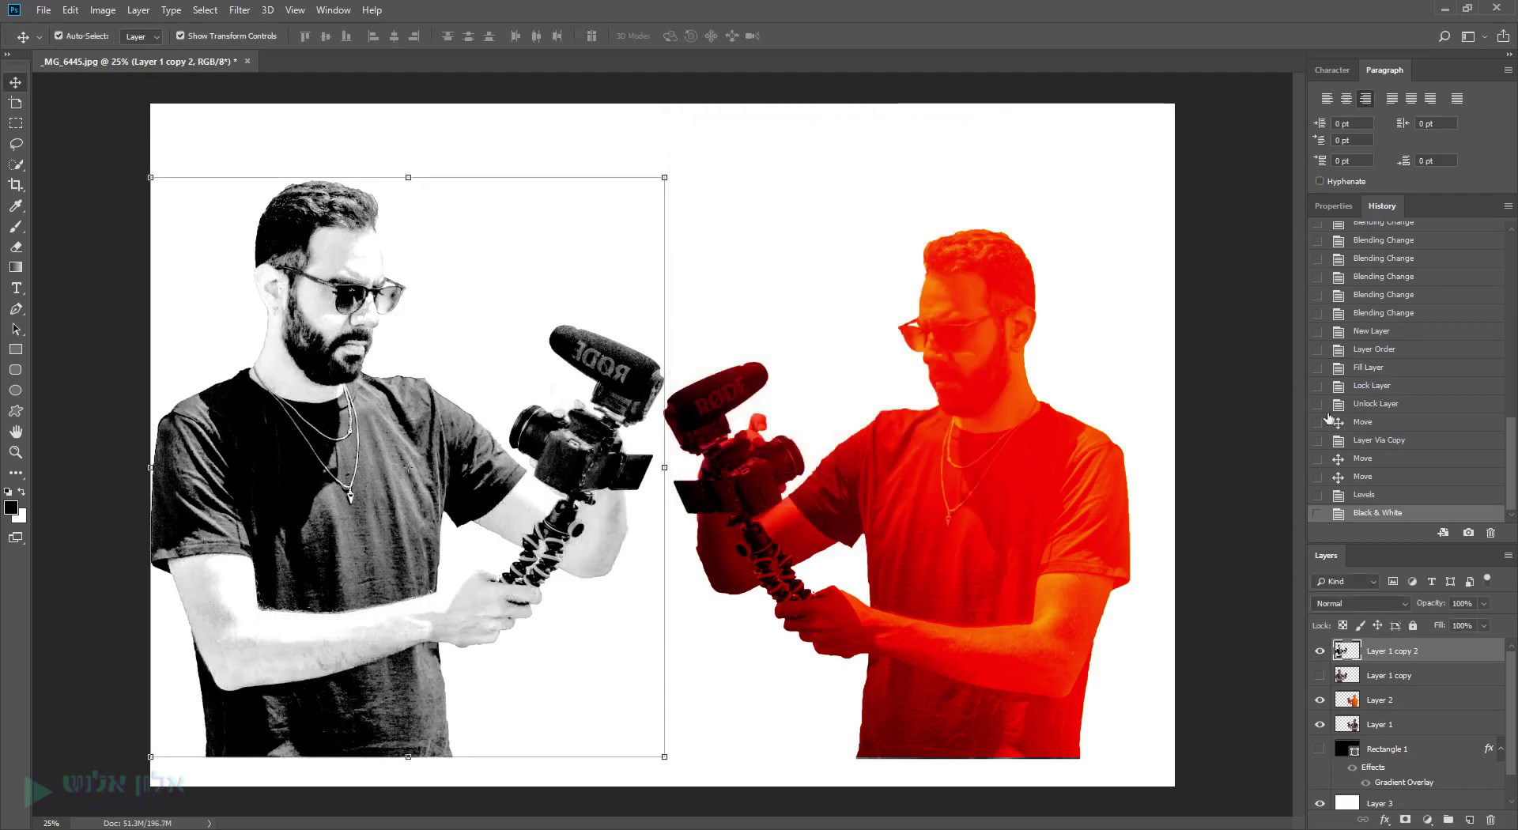
{"action": "left_click", "coordinate": [1364, 477]}
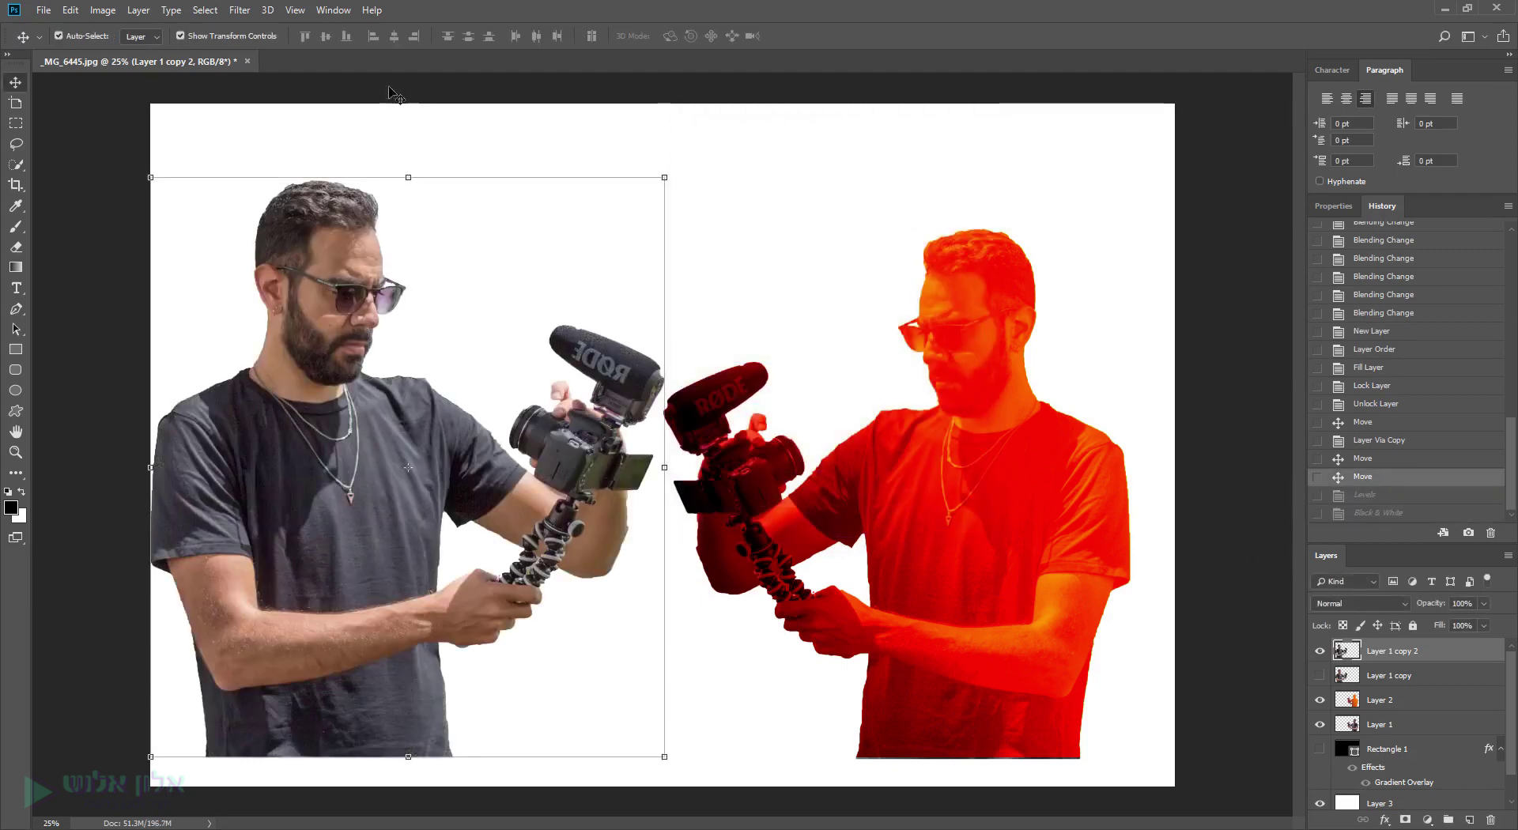
{"action": "left_click", "coordinate": [134, 10]}
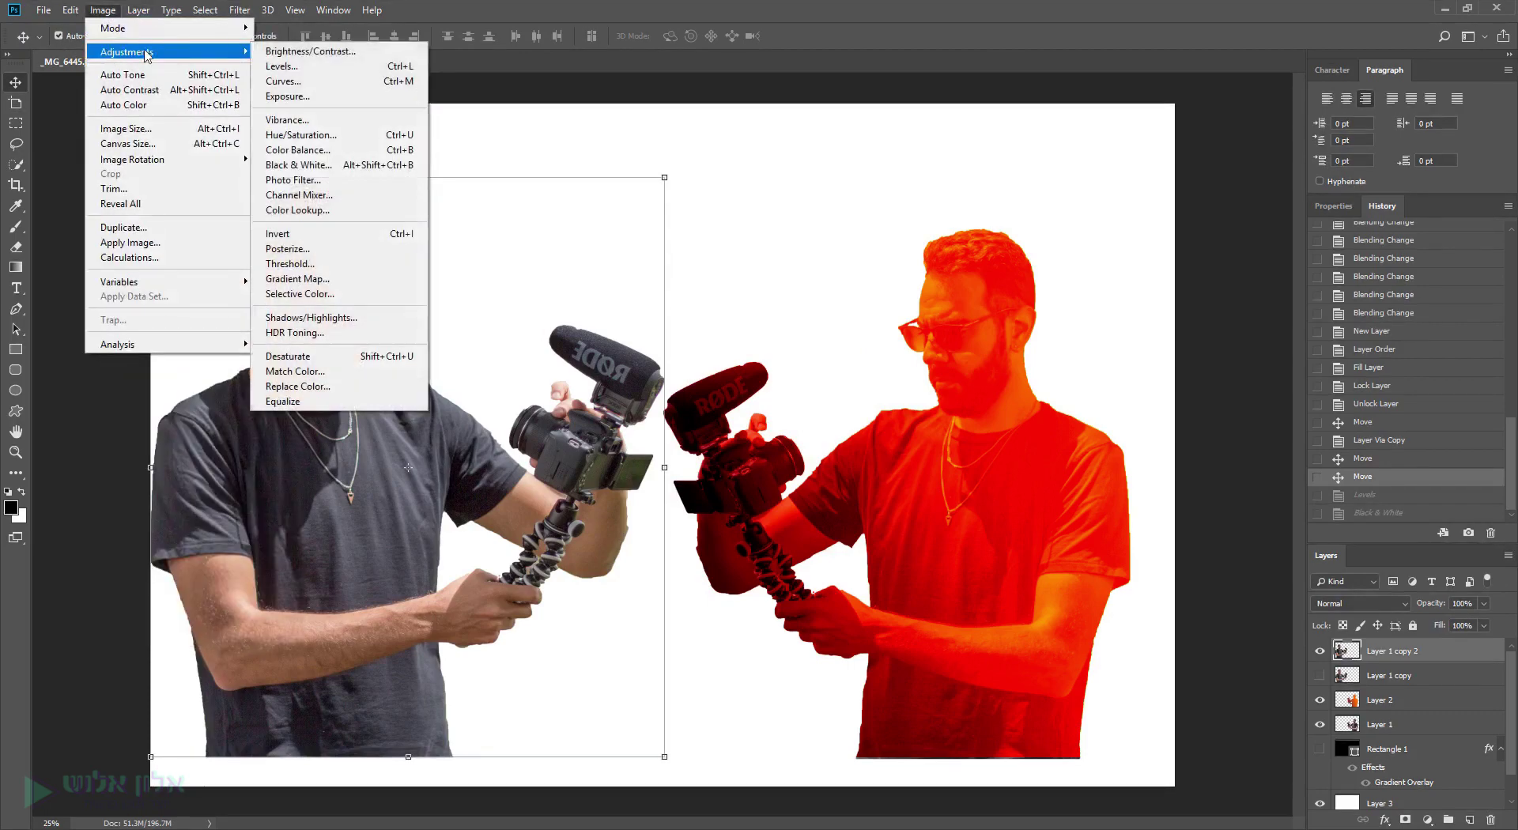
{"action": "mouse_move", "coordinate": [166, 50]}
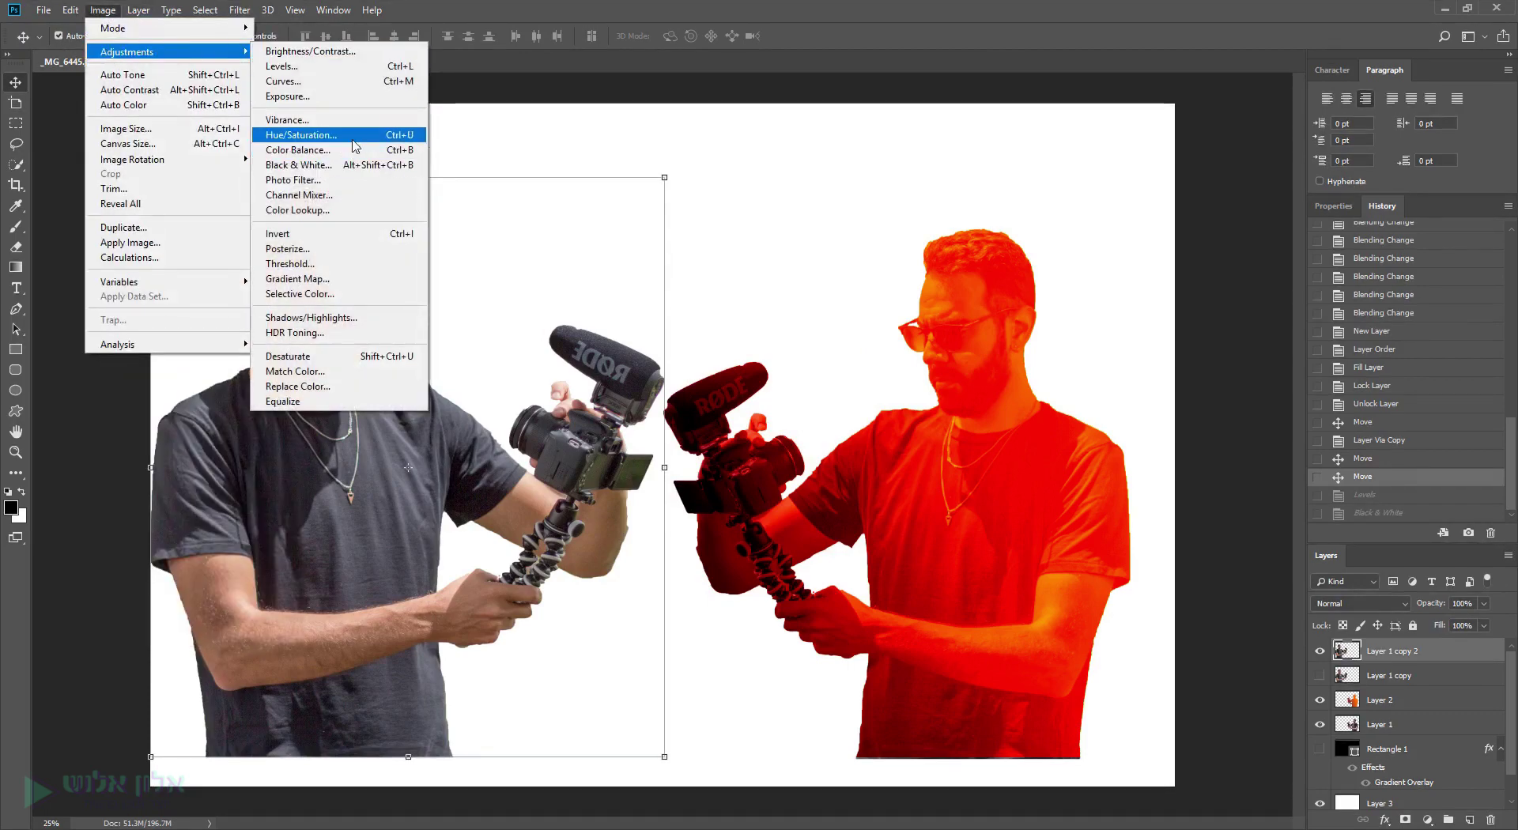
{"action": "left_click", "coordinate": [352, 134]}
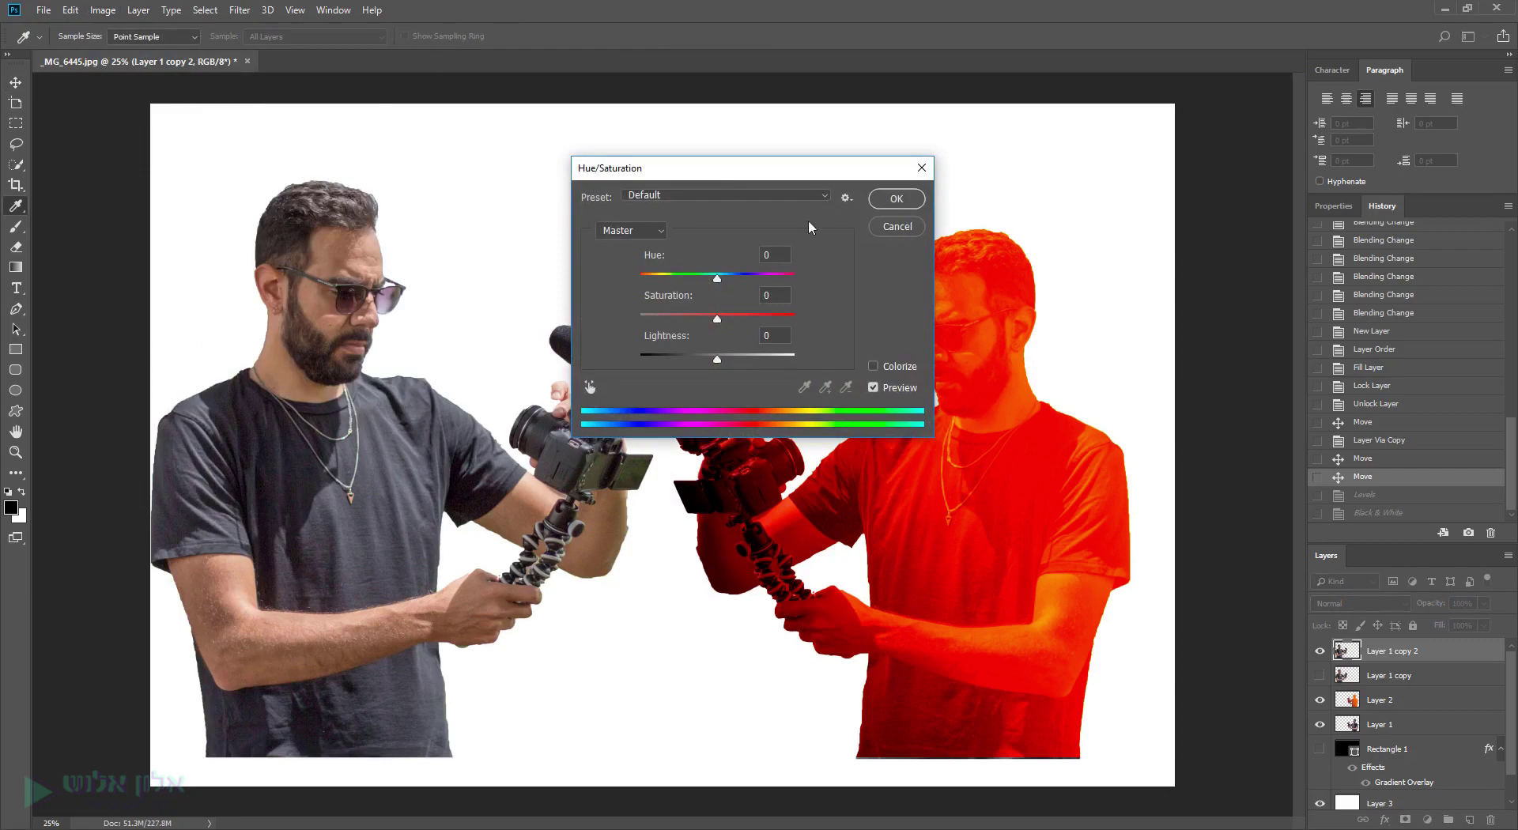
{"action": "left_click_drag", "start_coordinate": [743, 168], "coordinate": [805, 168]}
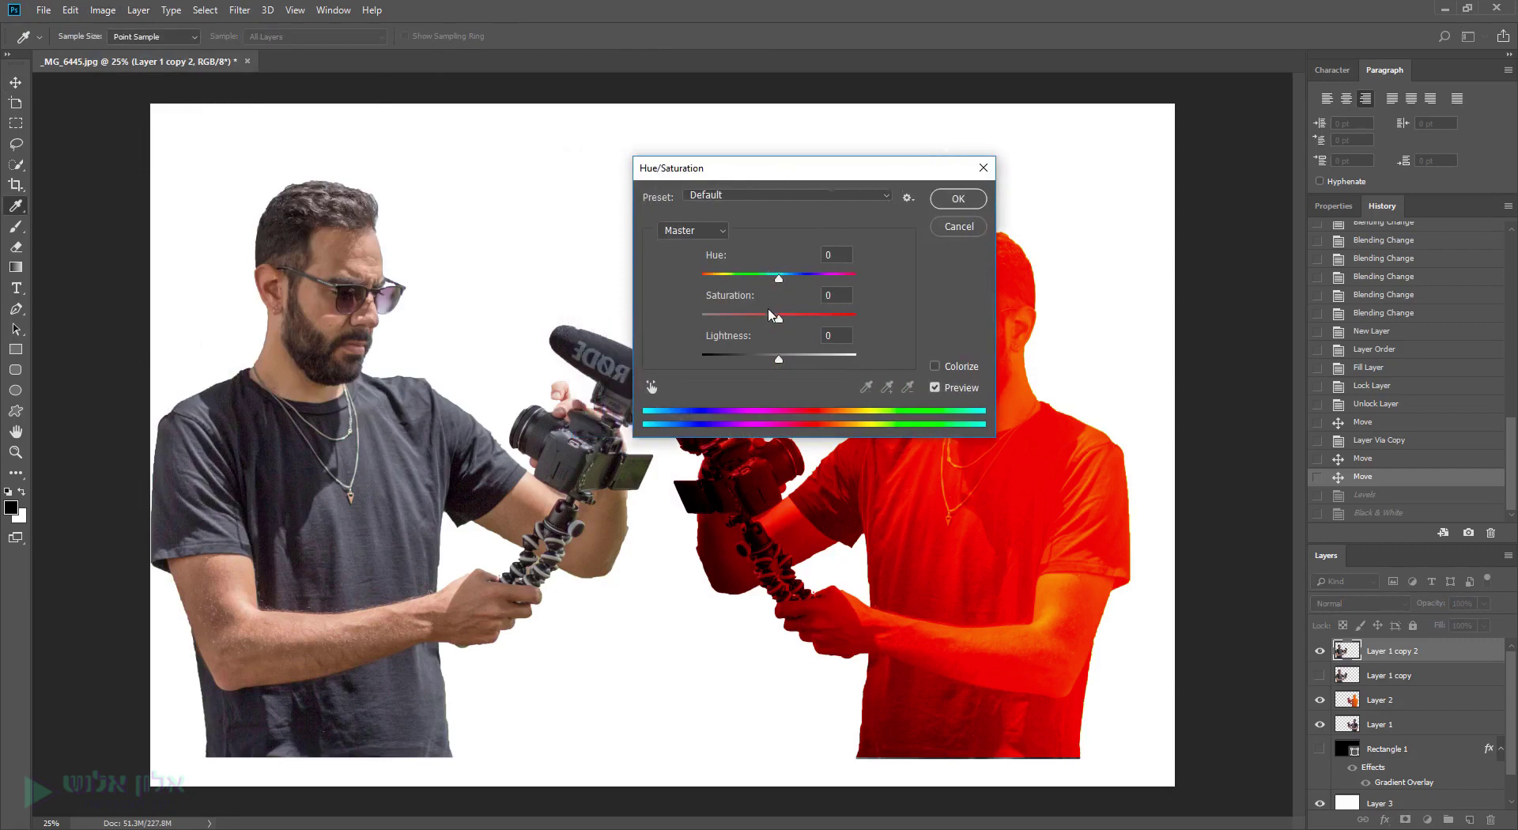
{"action": "left_click_drag", "start_coordinate": [780, 321], "coordinate": [862, 320]}
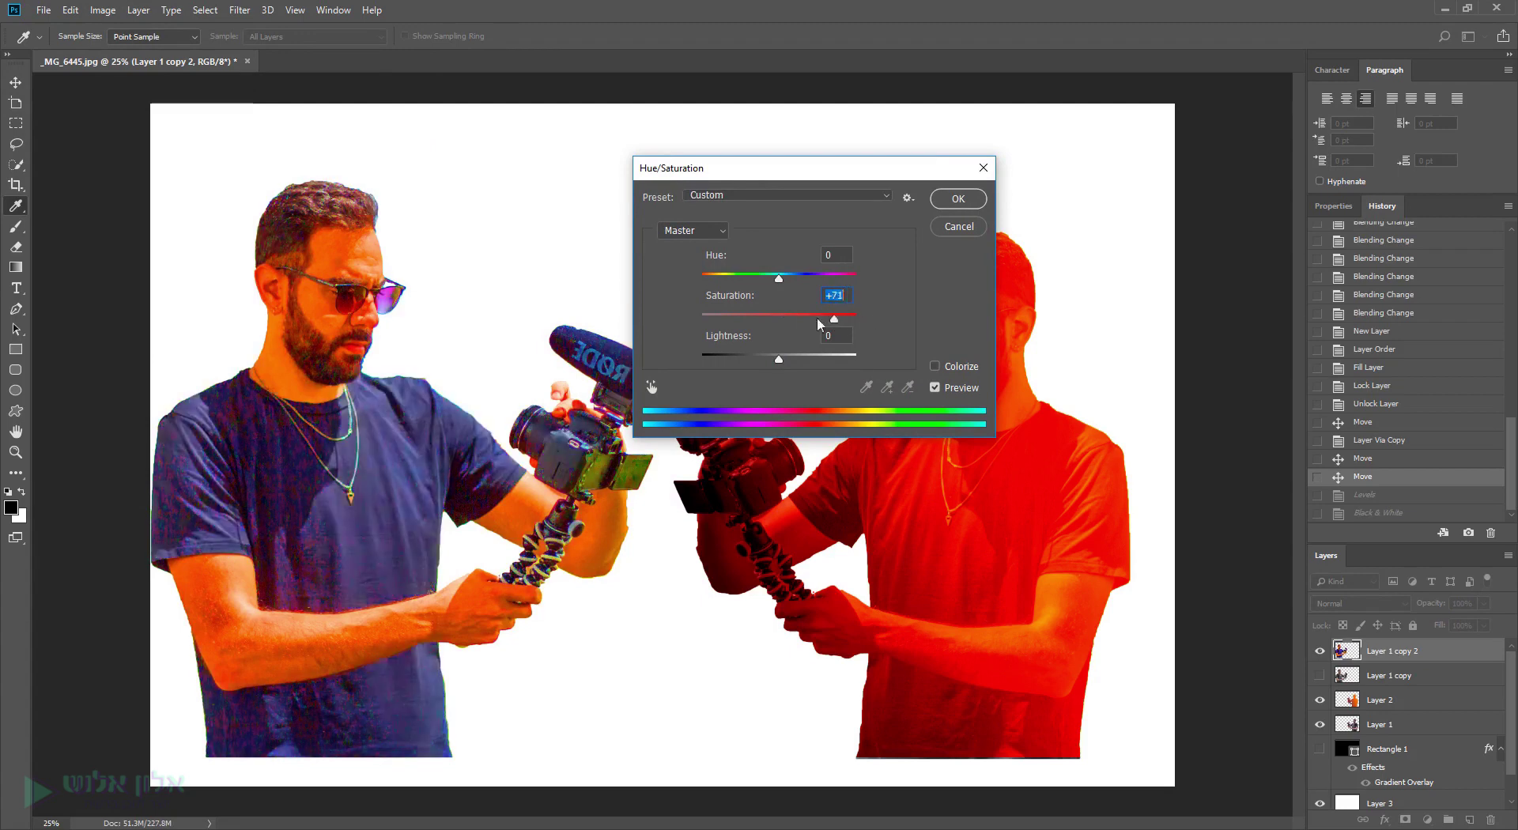
{"action": "mouse_move", "coordinate": [861, 320]}
{"action": "left_mouse_down"}
{"action": "mouse_move", "coordinate": [648, 317]}
{"action": "mouse_move", "coordinate": [781, 324]}
{"action": "mouse_move", "coordinate": [833, 357]}
{"action": "mouse_move", "coordinate": [725, 362]}
{"action": "mouse_move", "coordinate": [781, 362]}
{"action": "left_mouse_up"}
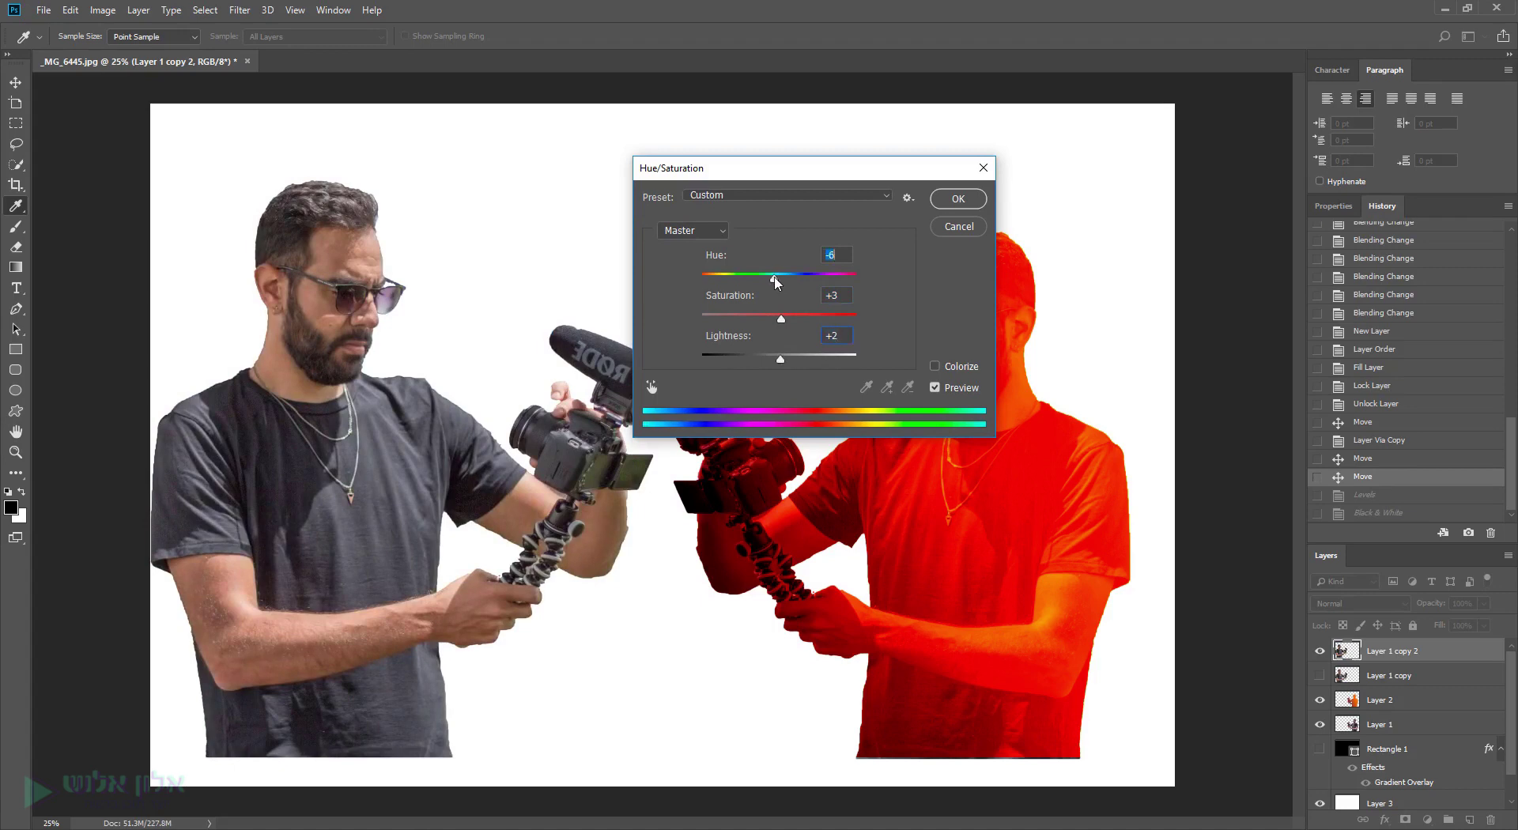
{"action": "mouse_move", "coordinate": [780, 277]}
{"action": "left_mouse_down"}
{"action": "mouse_move", "coordinate": [713, 281]}
{"action": "mouse_move", "coordinate": [818, 285]}
{"action": "mouse_move", "coordinate": [693, 289]}
{"action": "mouse_move", "coordinate": [802, 284]}
{"action": "mouse_move", "coordinate": [780, 321]}
{"action": "mouse_move", "coordinate": [813, 320]}
{"action": "left_mouse_up"}
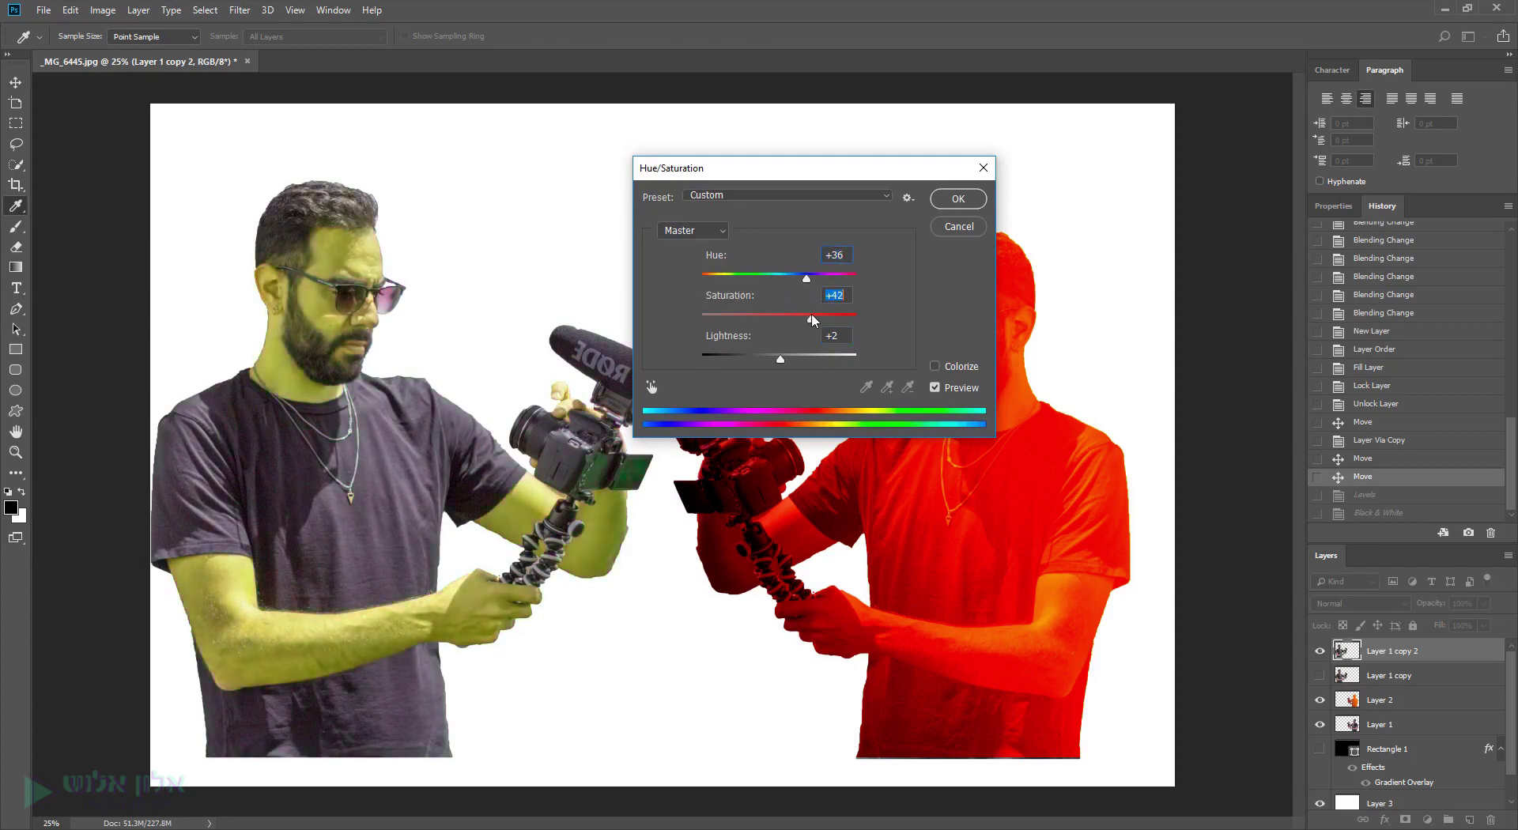
{"action": "left_click", "coordinate": [959, 200]}
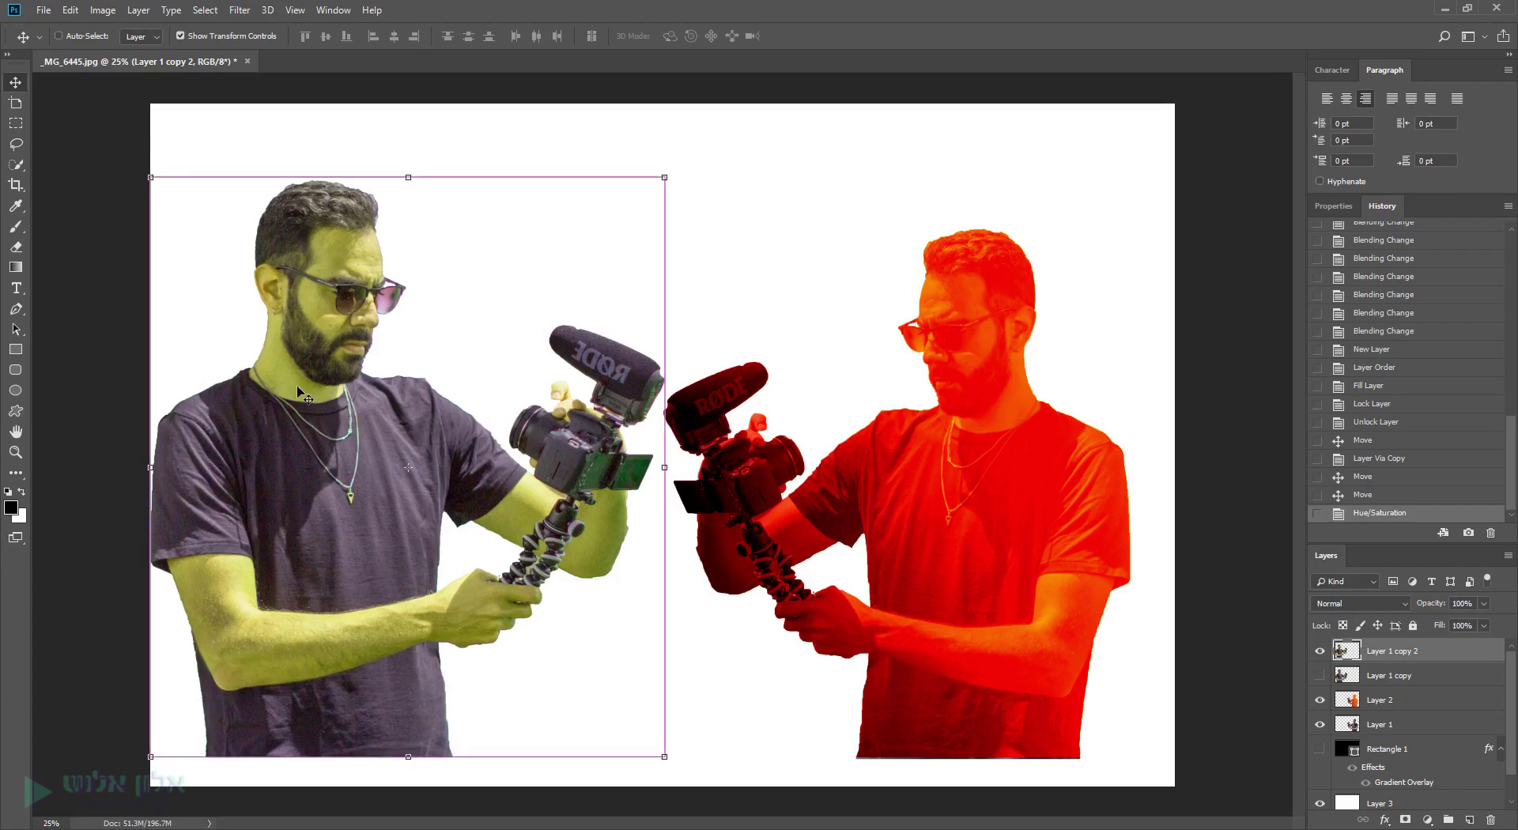
{"action": "left_click", "coordinate": [1407, 495]}
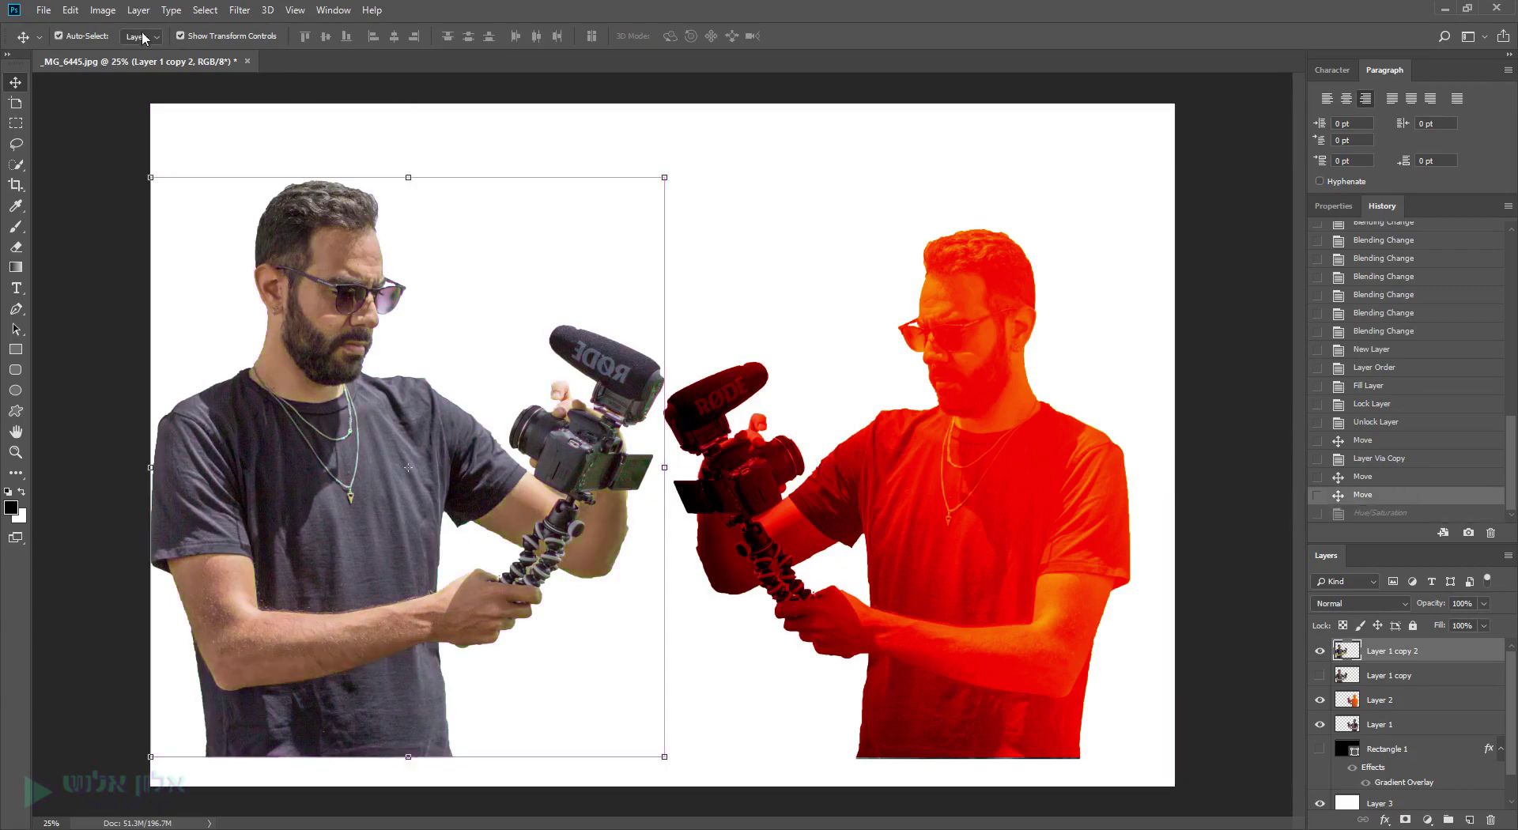
- Invert the left figure's colours, then undo the inversion
{"action": "left_click", "coordinate": [103, 10]}
{"action": "mouse_move", "coordinate": [166, 50]}
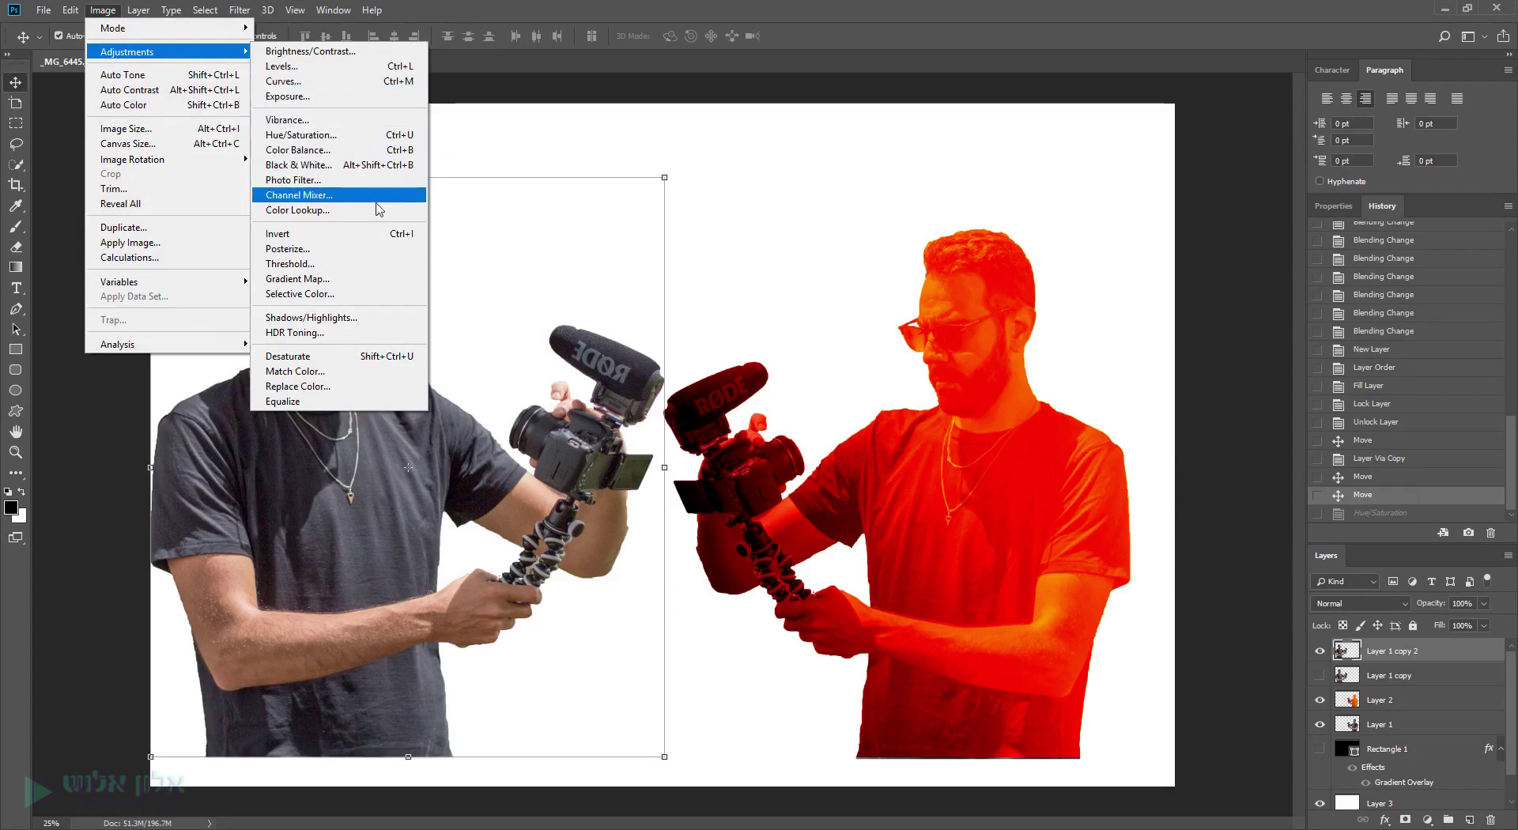
{"action": "left_click", "coordinate": [380, 233]}
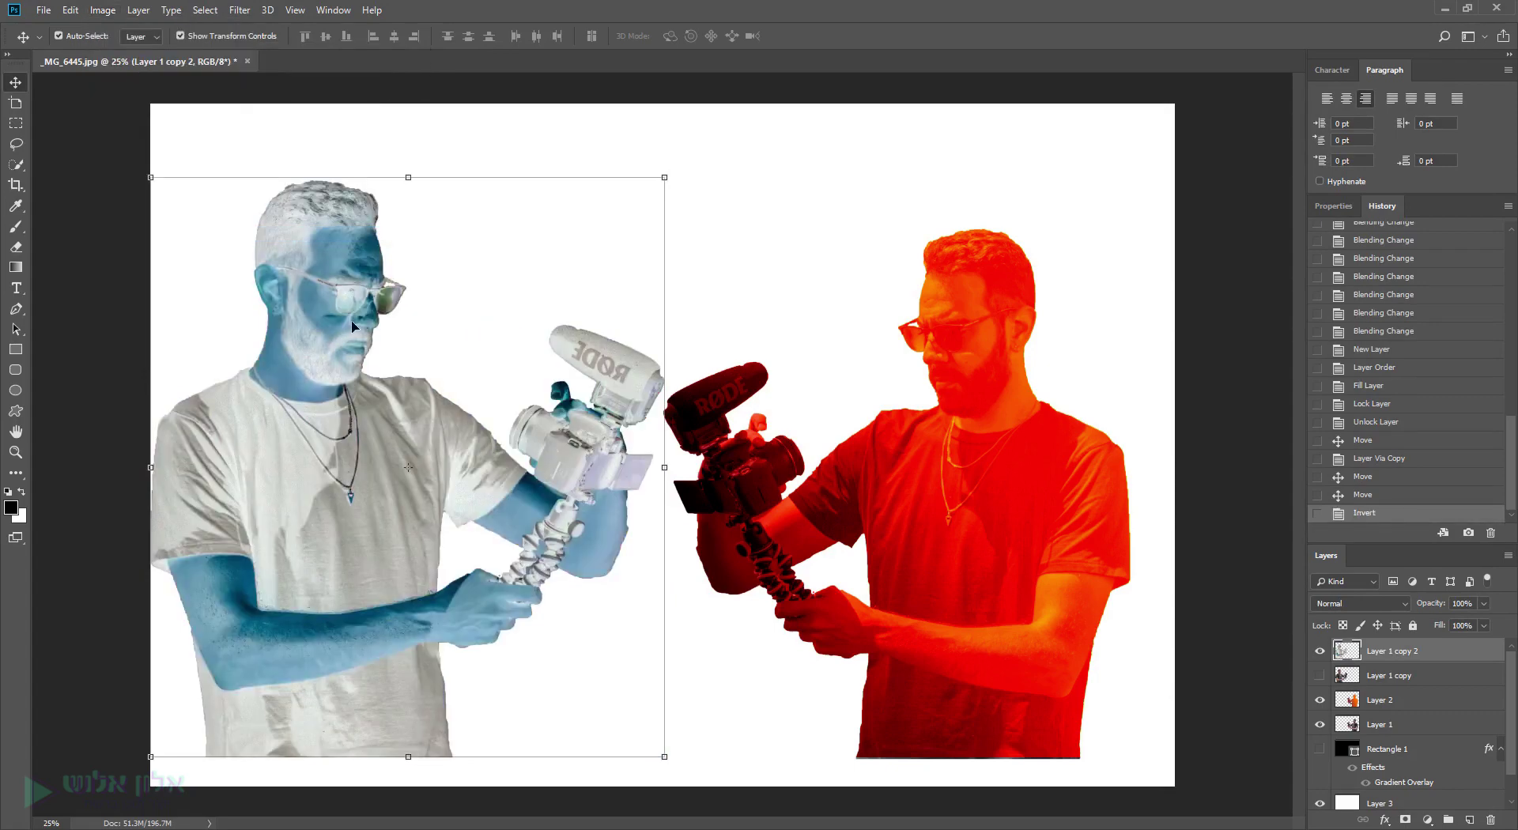
{"action": "key", "text": "ctrl+z"}
{"action": "left_click", "coordinate": [103, 11]}
{"action": "mouse_move", "coordinate": [127, 51]}
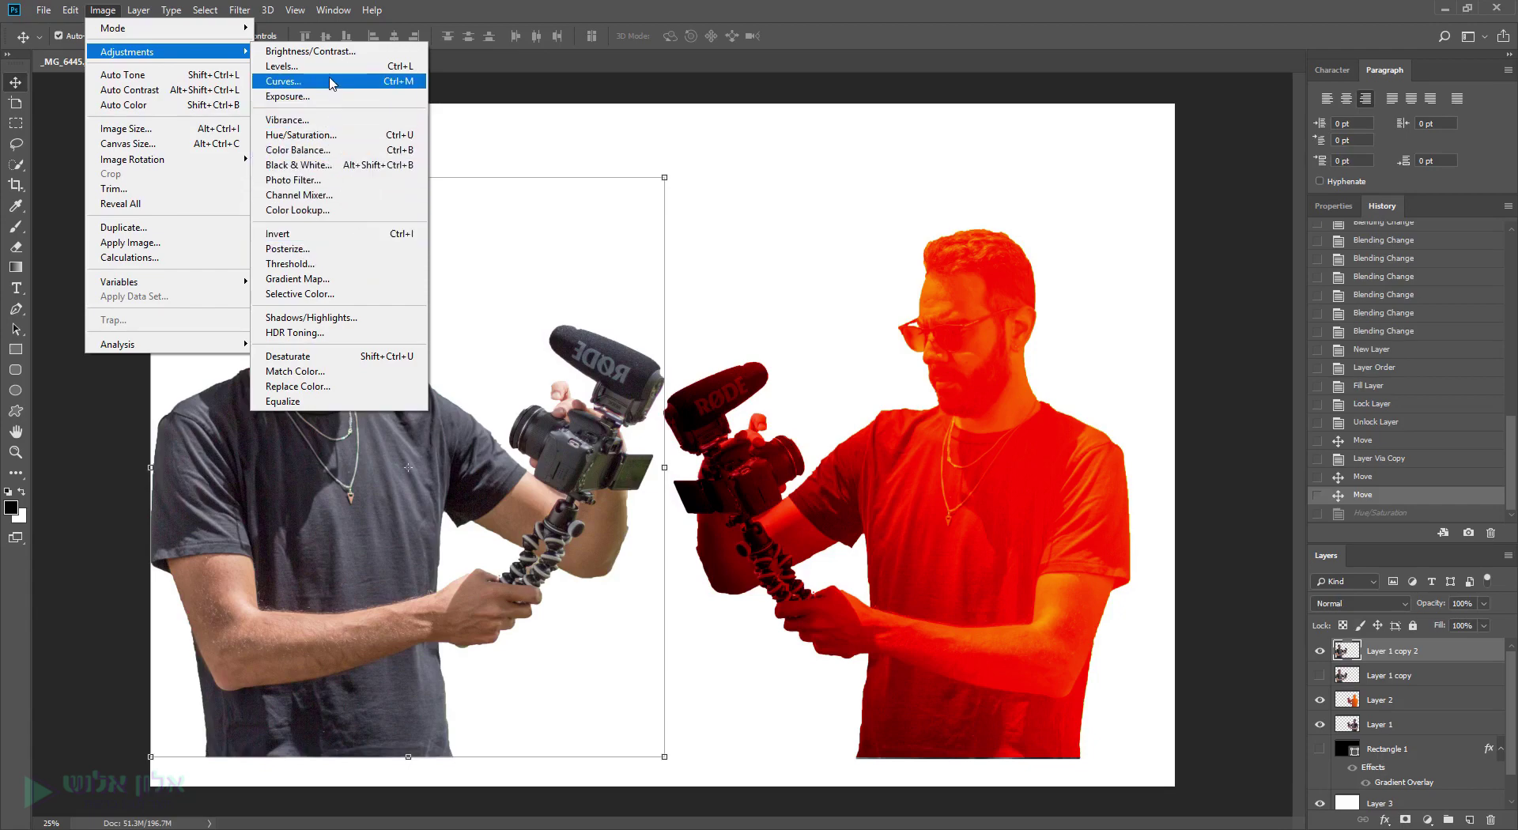
{"action": "left_click", "coordinate": [332, 82]}
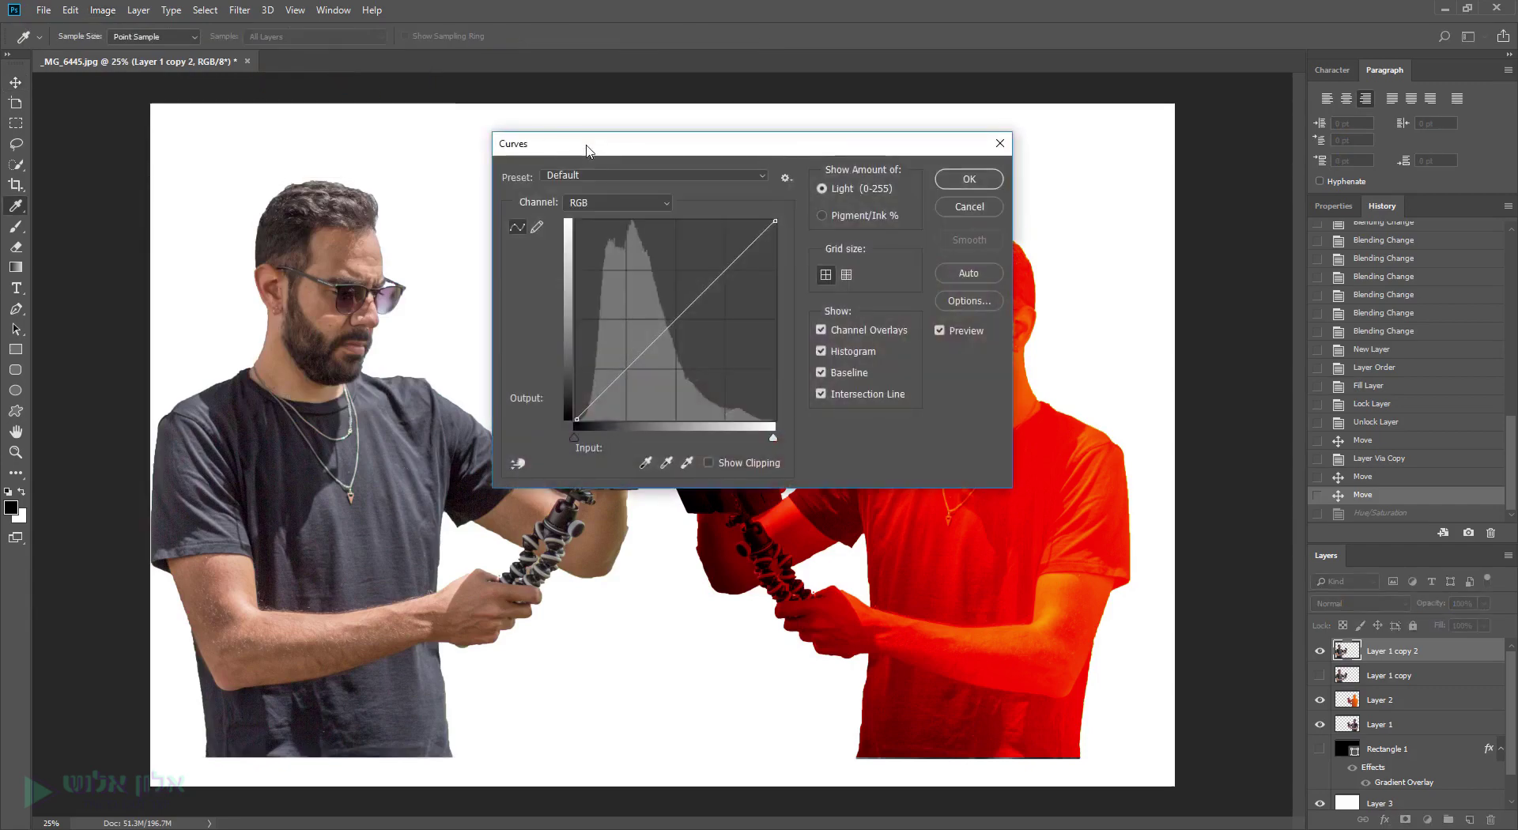
{"action": "left_click_drag", "start_coordinate": [586, 149], "coordinate": [688, 160]}
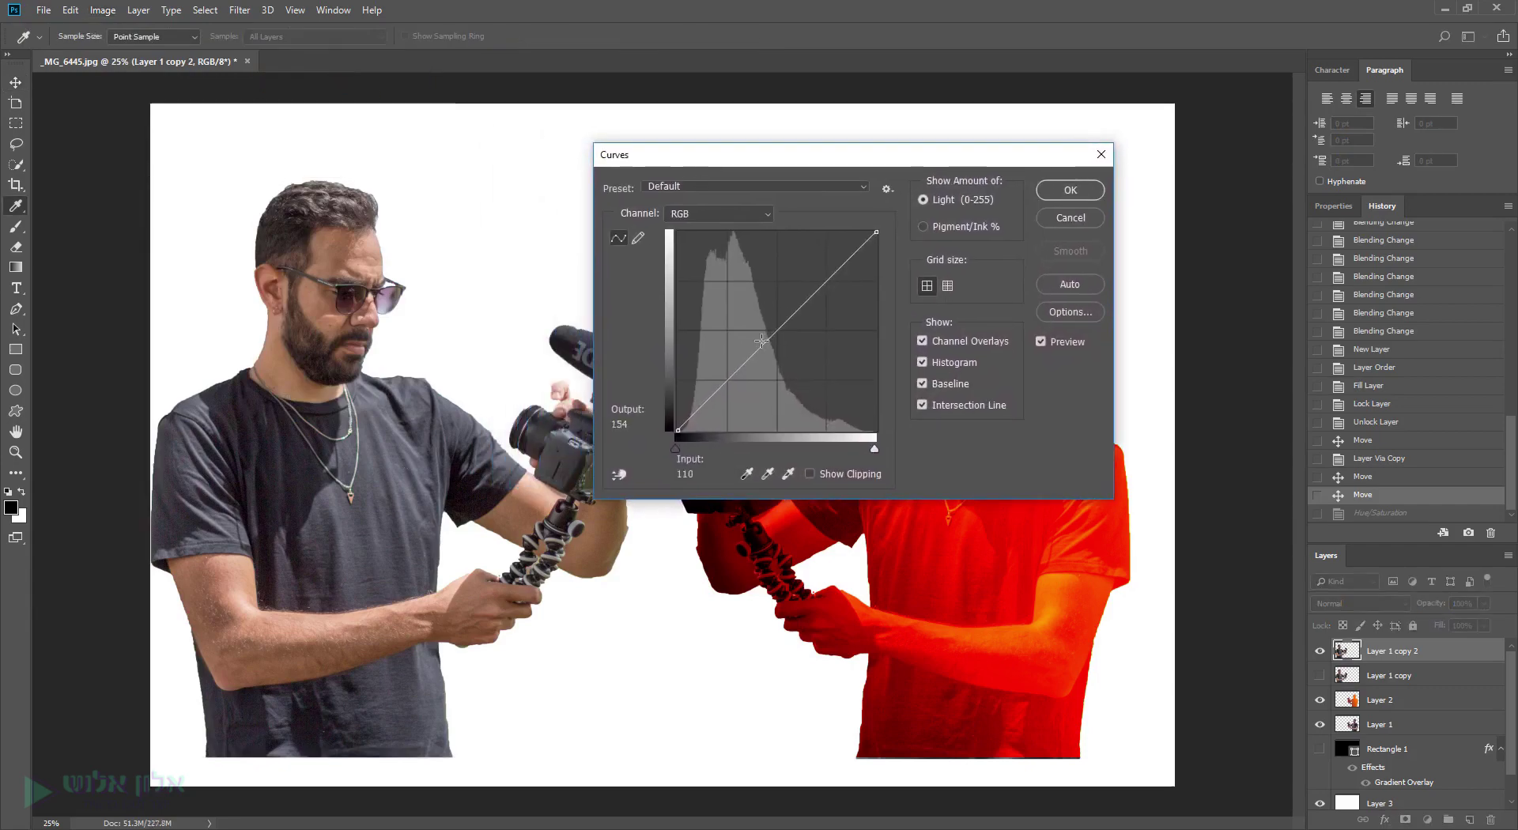
{"action": "mouse_move", "coordinate": [761, 340]}
{"action": "left_mouse_down"}
{"action": "mouse_move", "coordinate": [748, 295]}
{"action": "mouse_move", "coordinate": [744, 345]}
{"action": "left_mouse_up"}
{"action": "left_click_drag", "start_coordinate": [748, 271], "coordinate": [776, 276]}
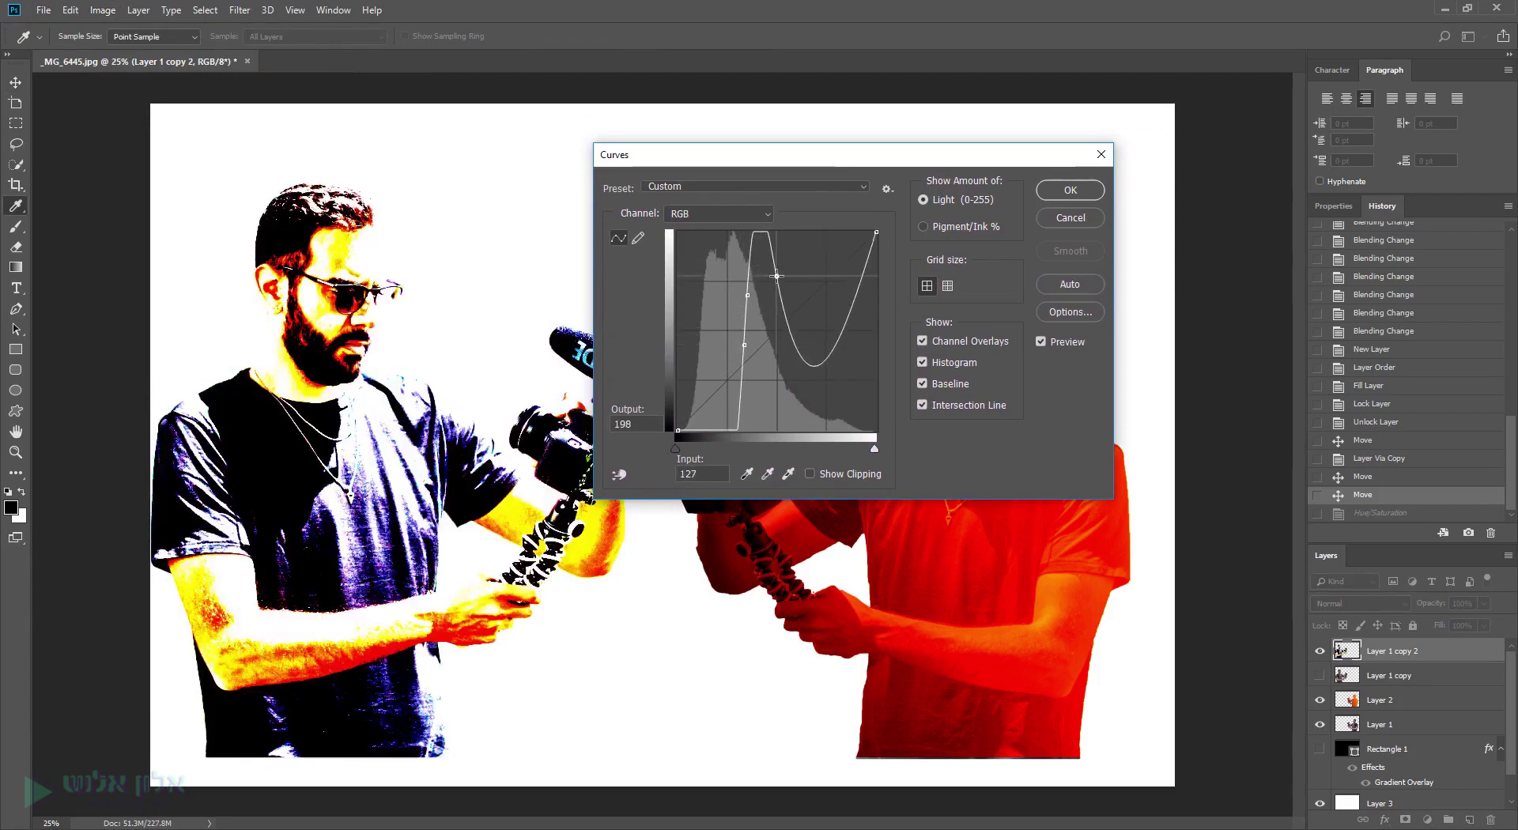
{"action": "mouse_move", "coordinate": [745, 340]}
{"action": "left_mouse_down"}
{"action": "mouse_move", "coordinate": [712, 321]}
{"action": "mouse_move", "coordinate": [729, 315]}
{"action": "left_mouse_up"}
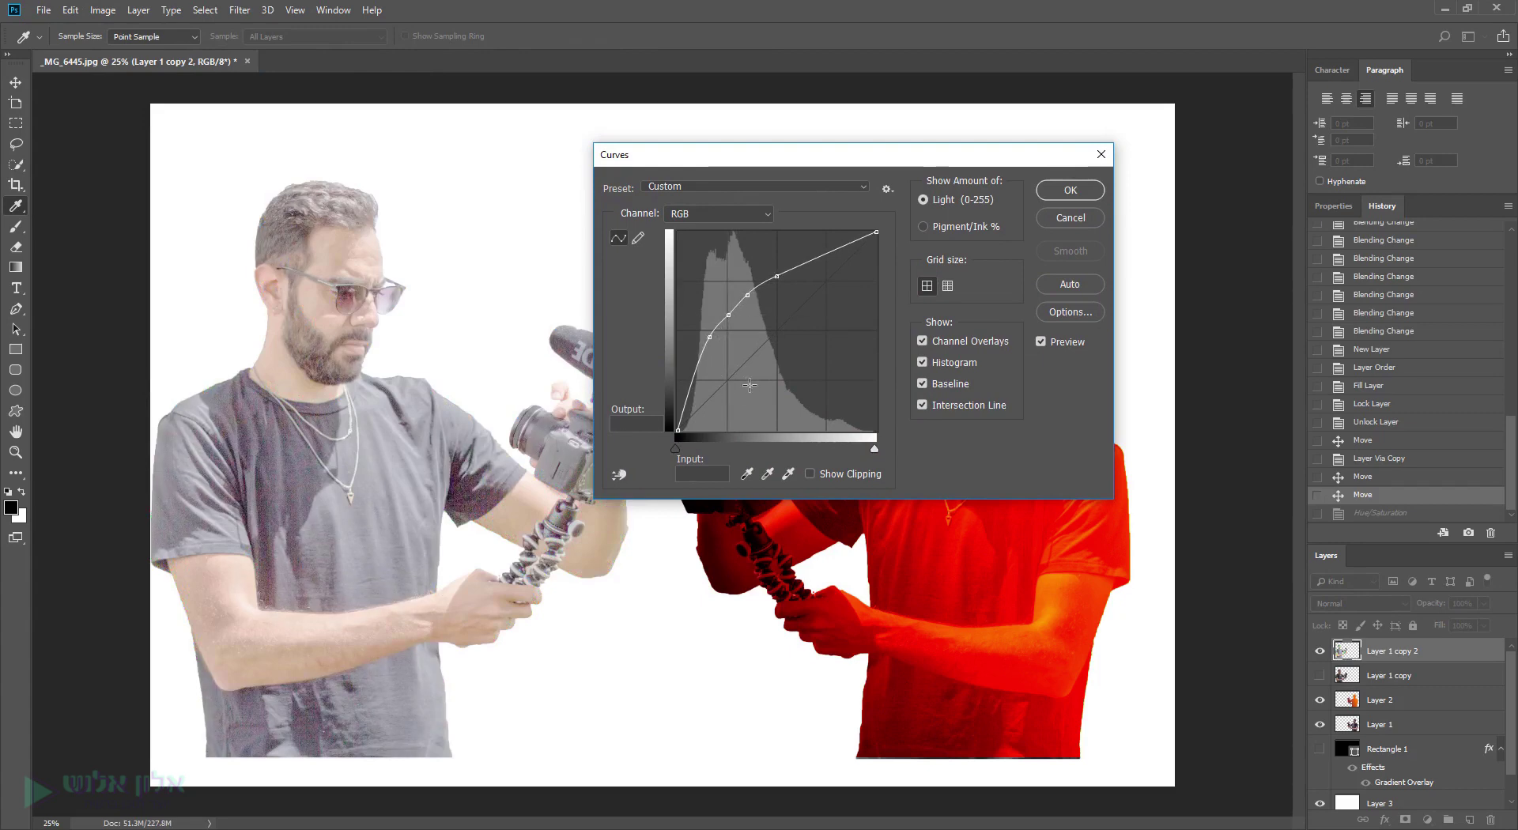
{"action": "left_click_drag", "start_coordinate": [787, 272], "coordinate": [783, 233]}
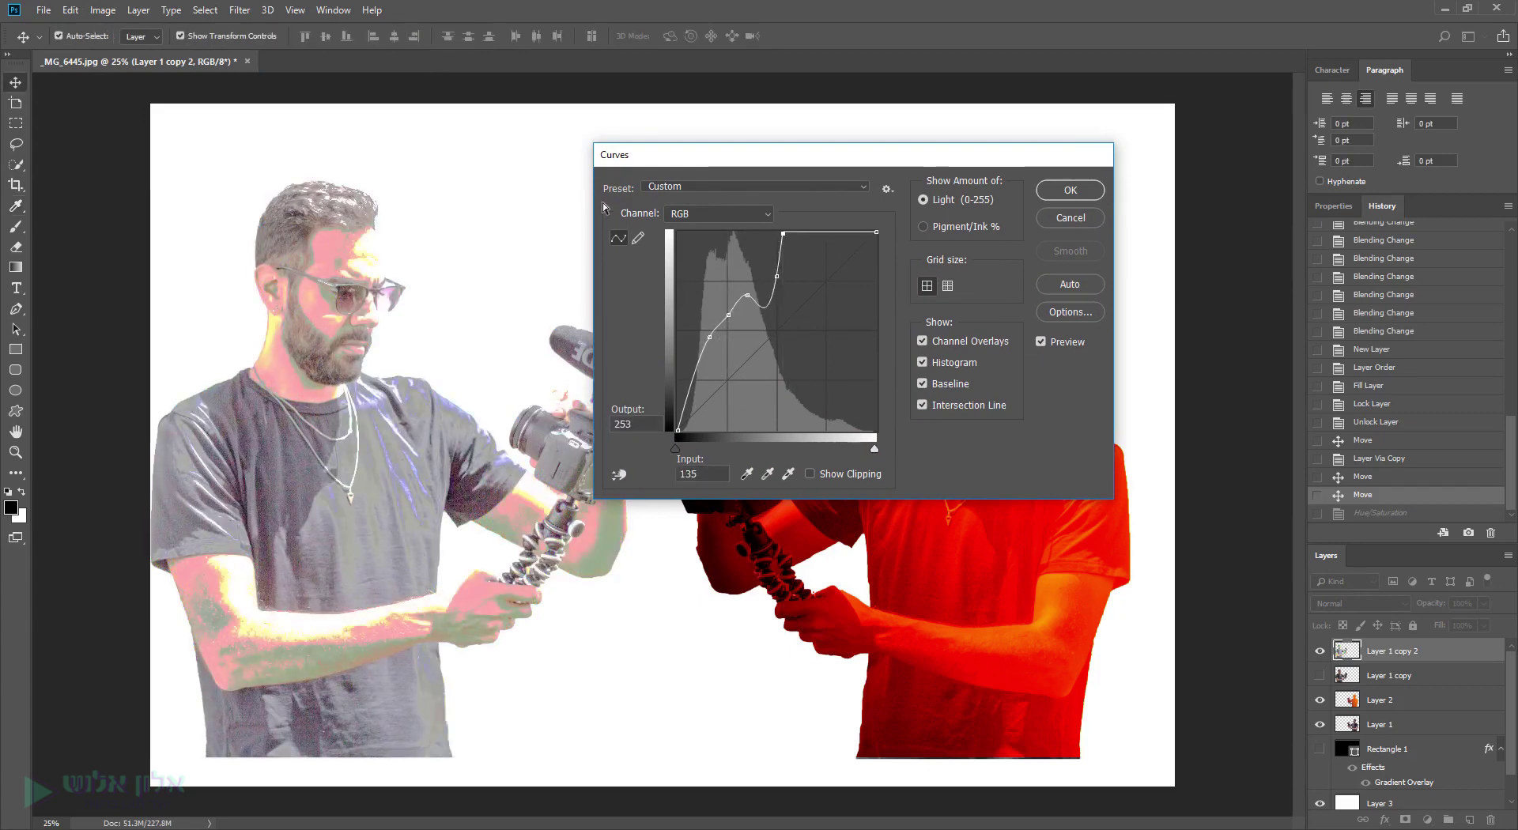
{"action": "key", "text": "Escape"}
{"action": "left_click", "coordinate": [103, 9]}
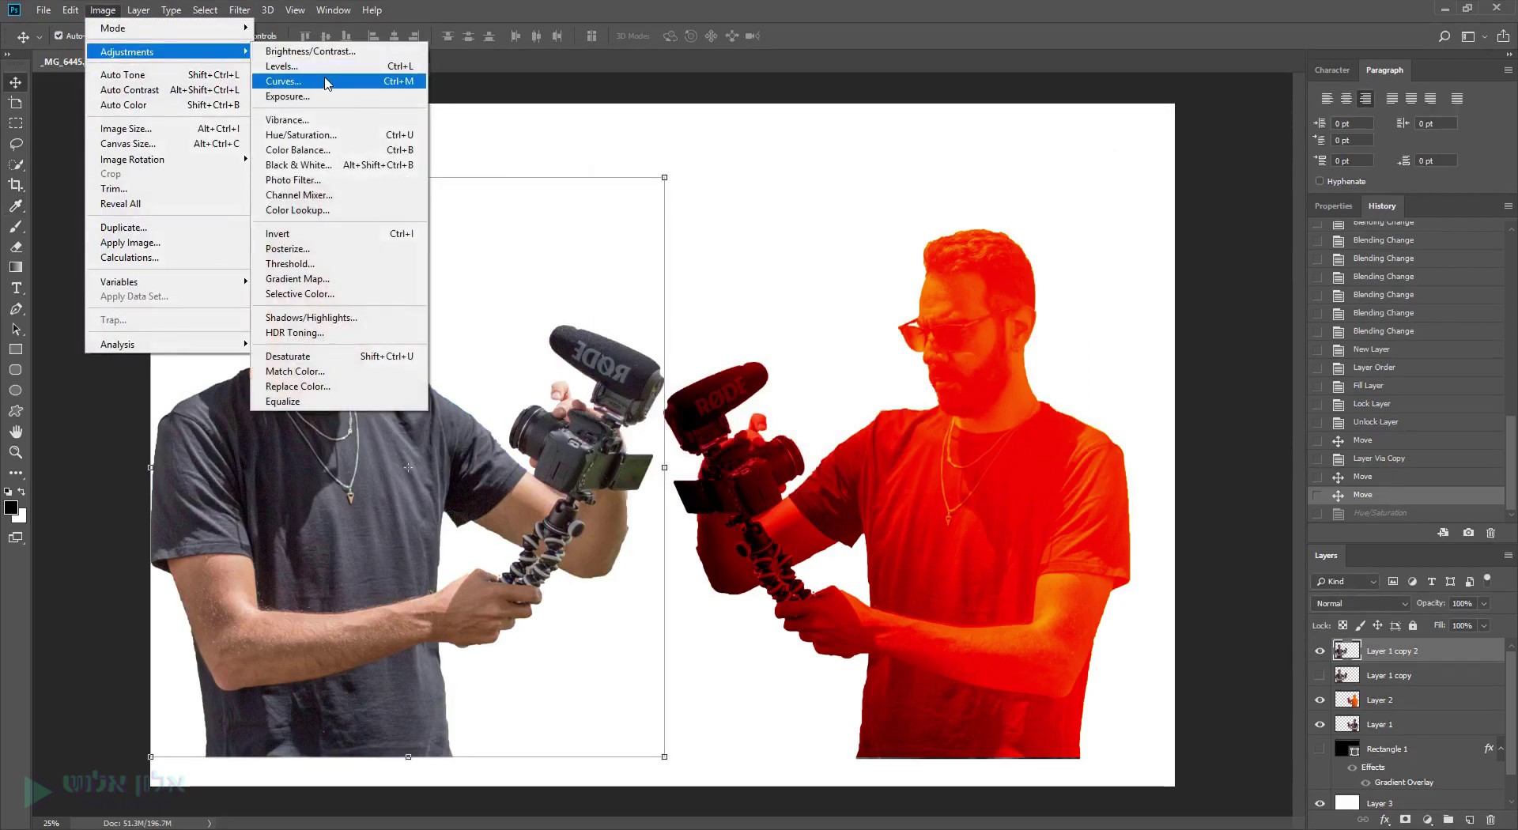
{"action": "left_click", "coordinate": [327, 81]}
{"action": "left_click_drag", "start_coordinate": [735, 373], "coordinate": [778, 313]}
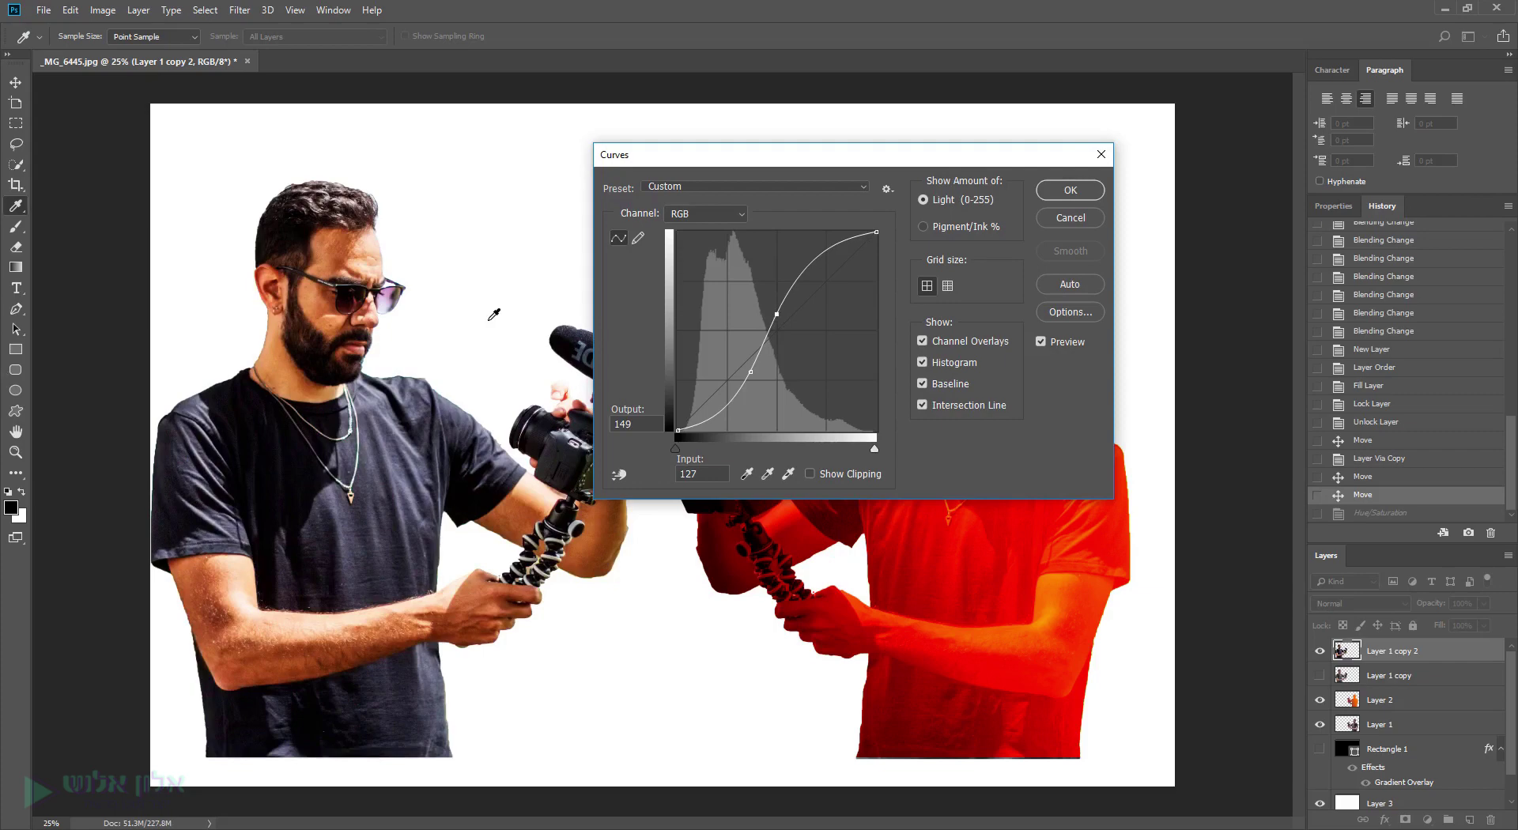
{"action": "key", "text": "Escape"}
{"action": "key", "text": "v"}
{"action": "left_click", "coordinate": [103, 10]}
{"action": "mouse_move", "coordinate": [126, 51]}
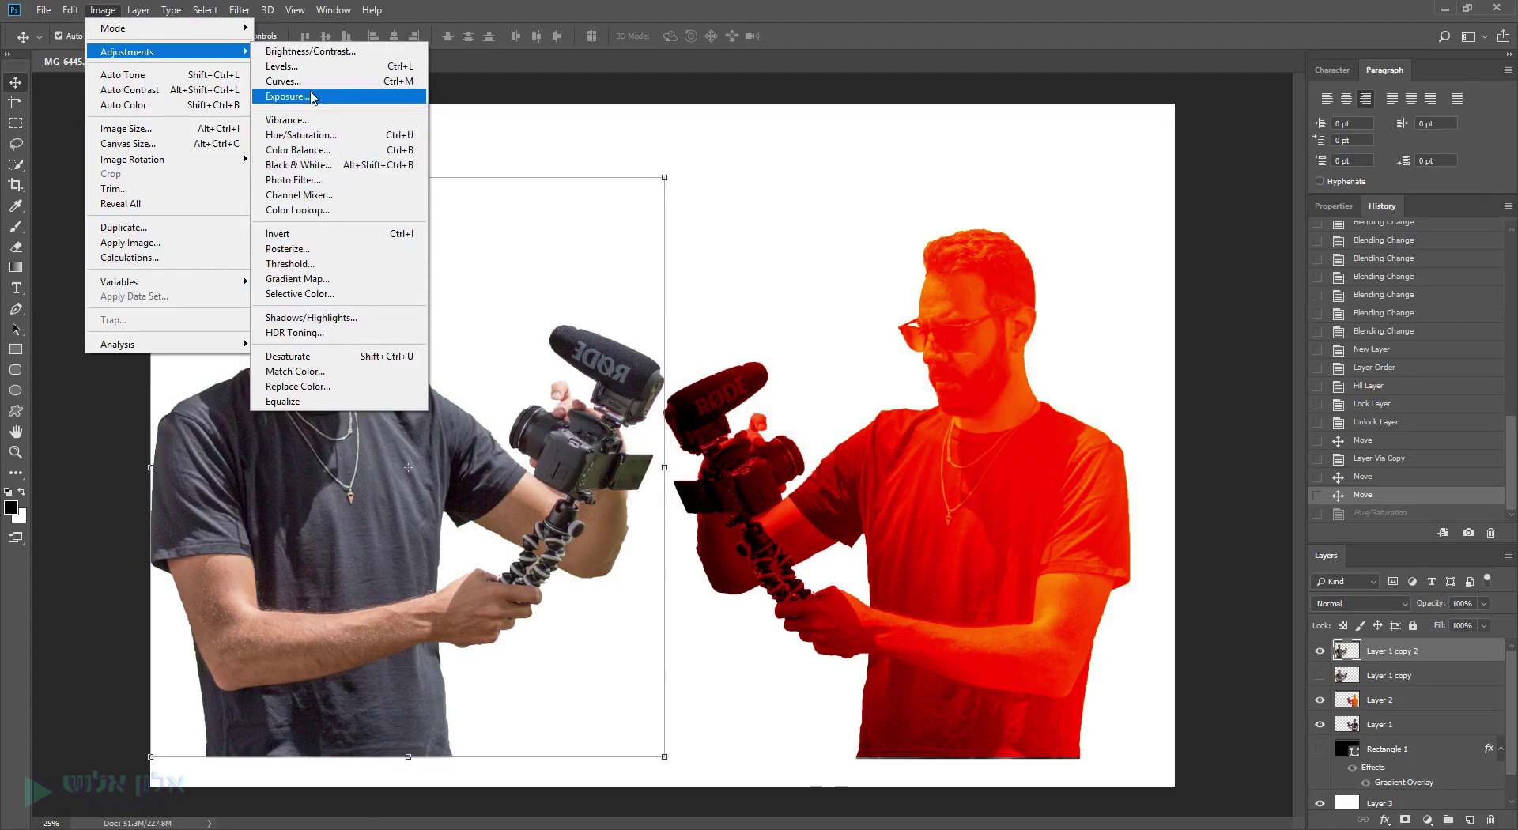
- Nudge the left cut-out down-right and apply Levels with black input 53
{"action": "left_click", "coordinate": [537, 183]}
{"action": "left_click_drag", "start_coordinate": [319, 297], "coordinate": [327, 316]}
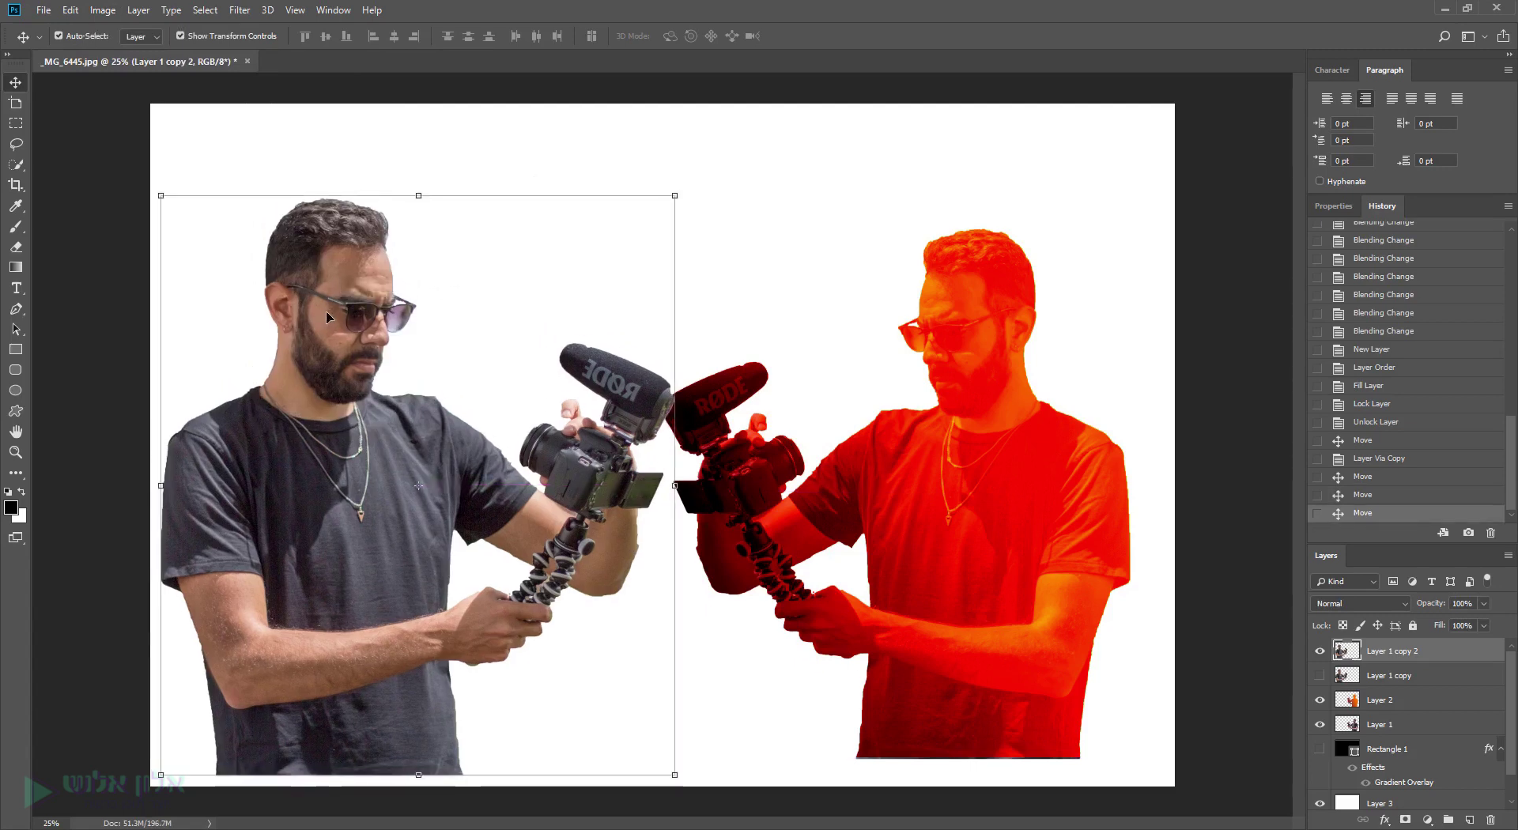
{"action": "left_click", "coordinate": [103, 9]}
{"action": "mouse_move", "coordinate": [166, 50]}
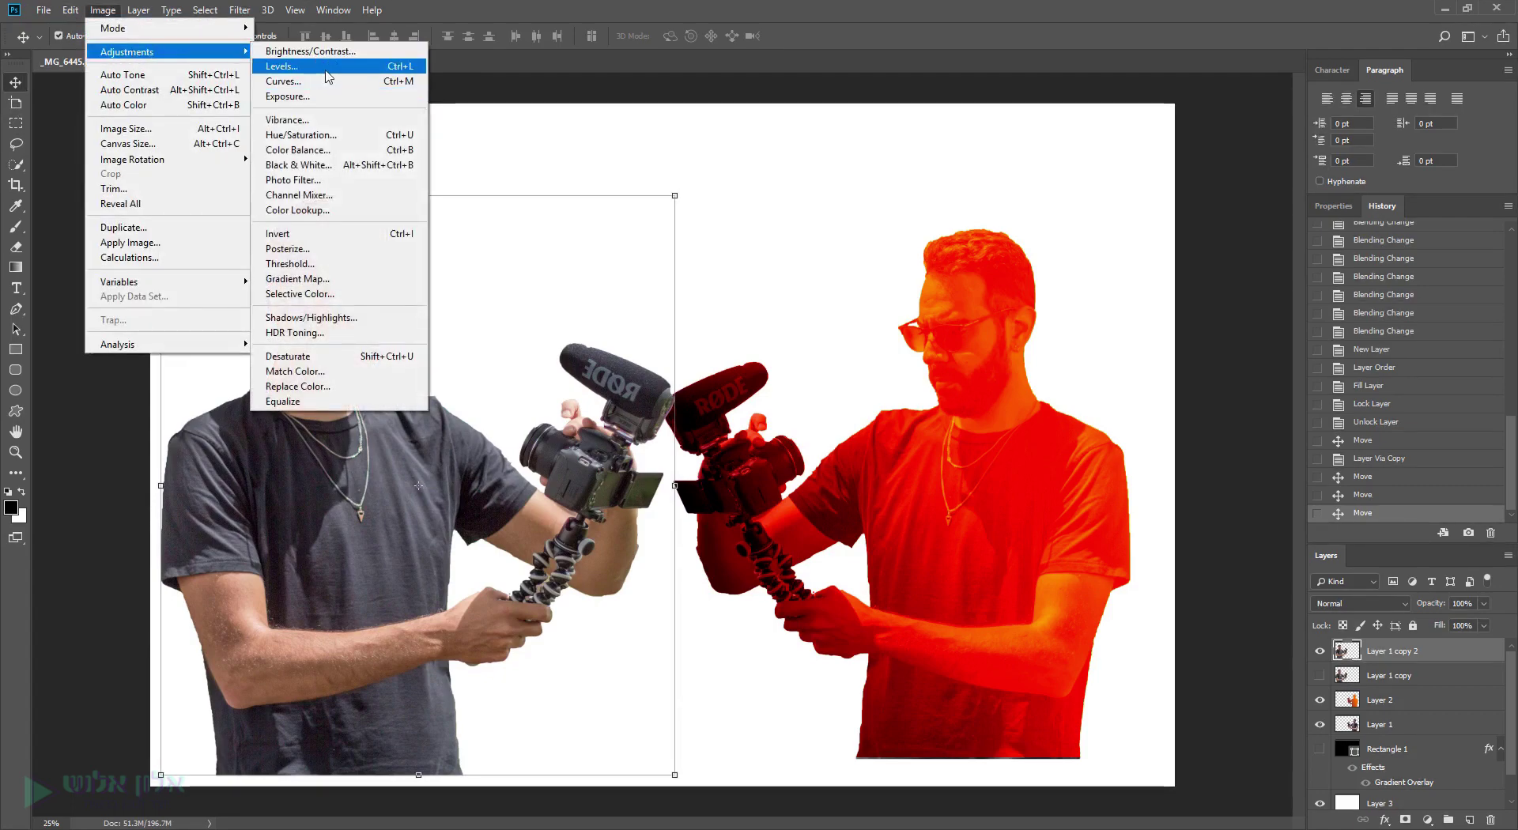
{"action": "left_click", "coordinate": [326, 67]}
{"action": "left_click_drag", "start_coordinate": [771, 383], "coordinate": [811, 383]}
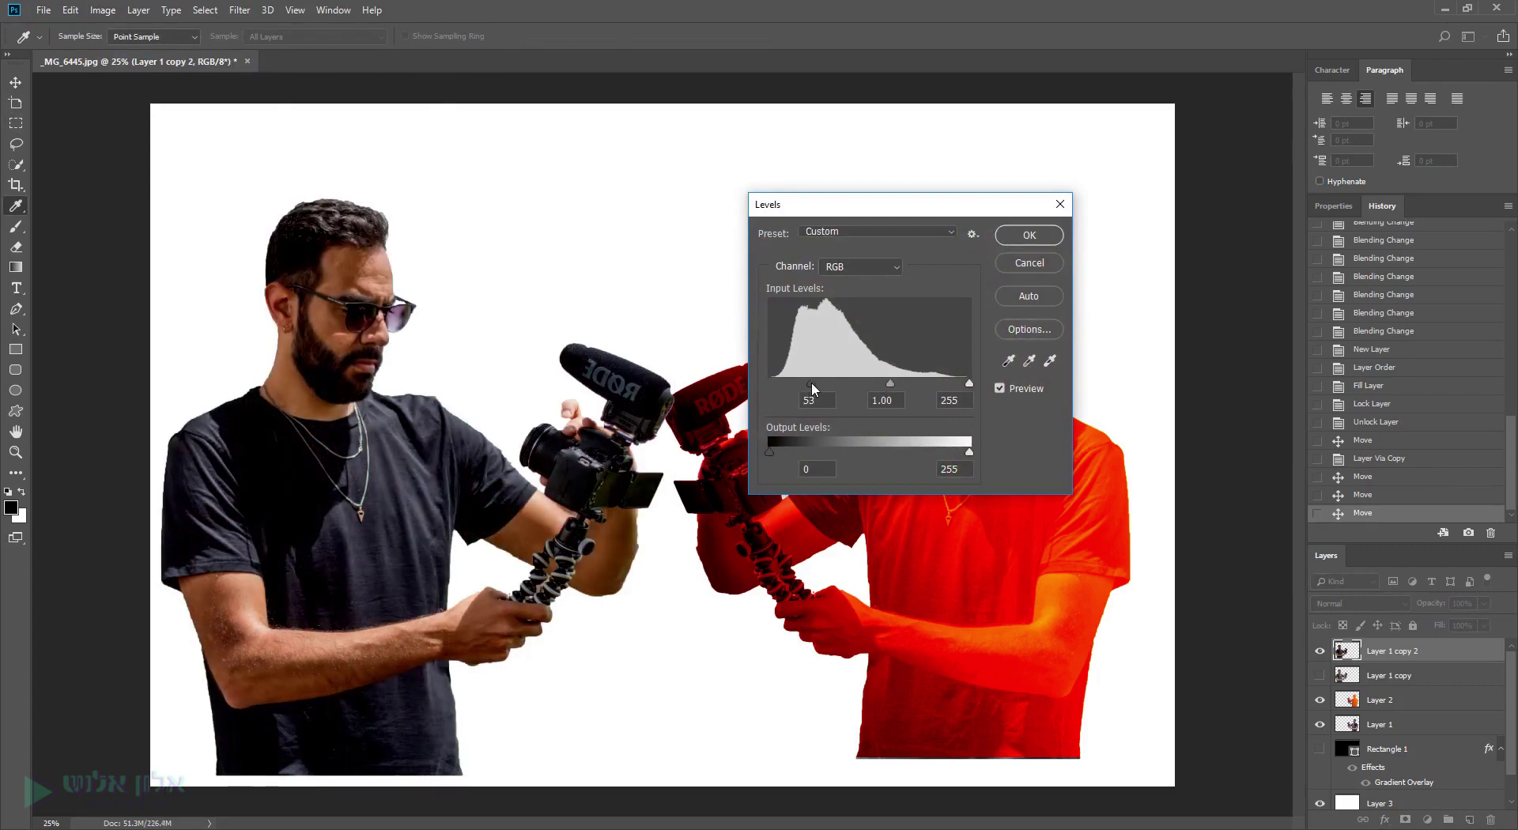
{"action": "key", "text": "Return"}
{"action": "left_click", "coordinate": [103, 9]}
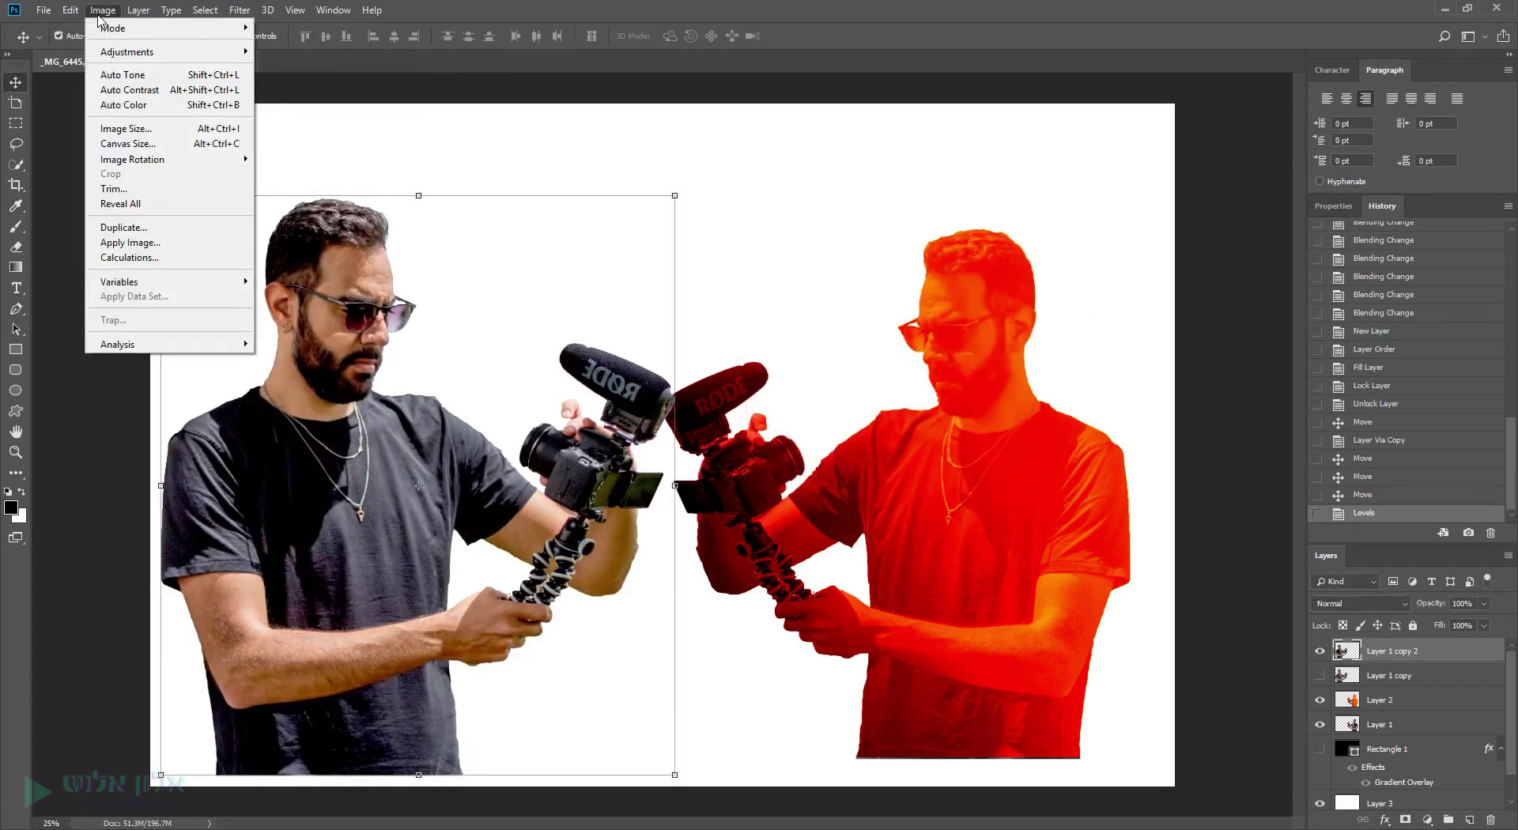